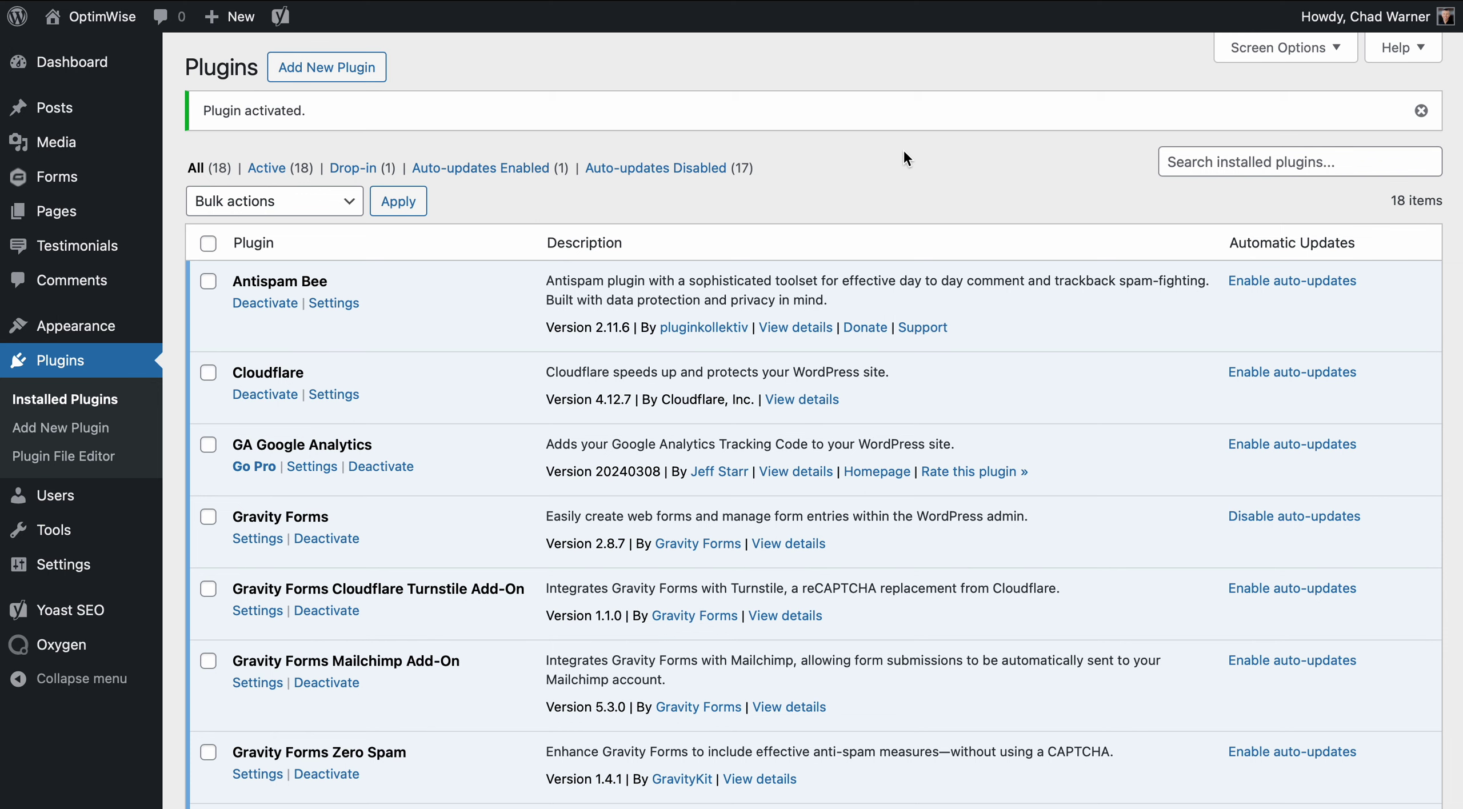
Reload the installed plugins list until the last-updated notes load, and check them for every plugin down to the end
click(104, 400)
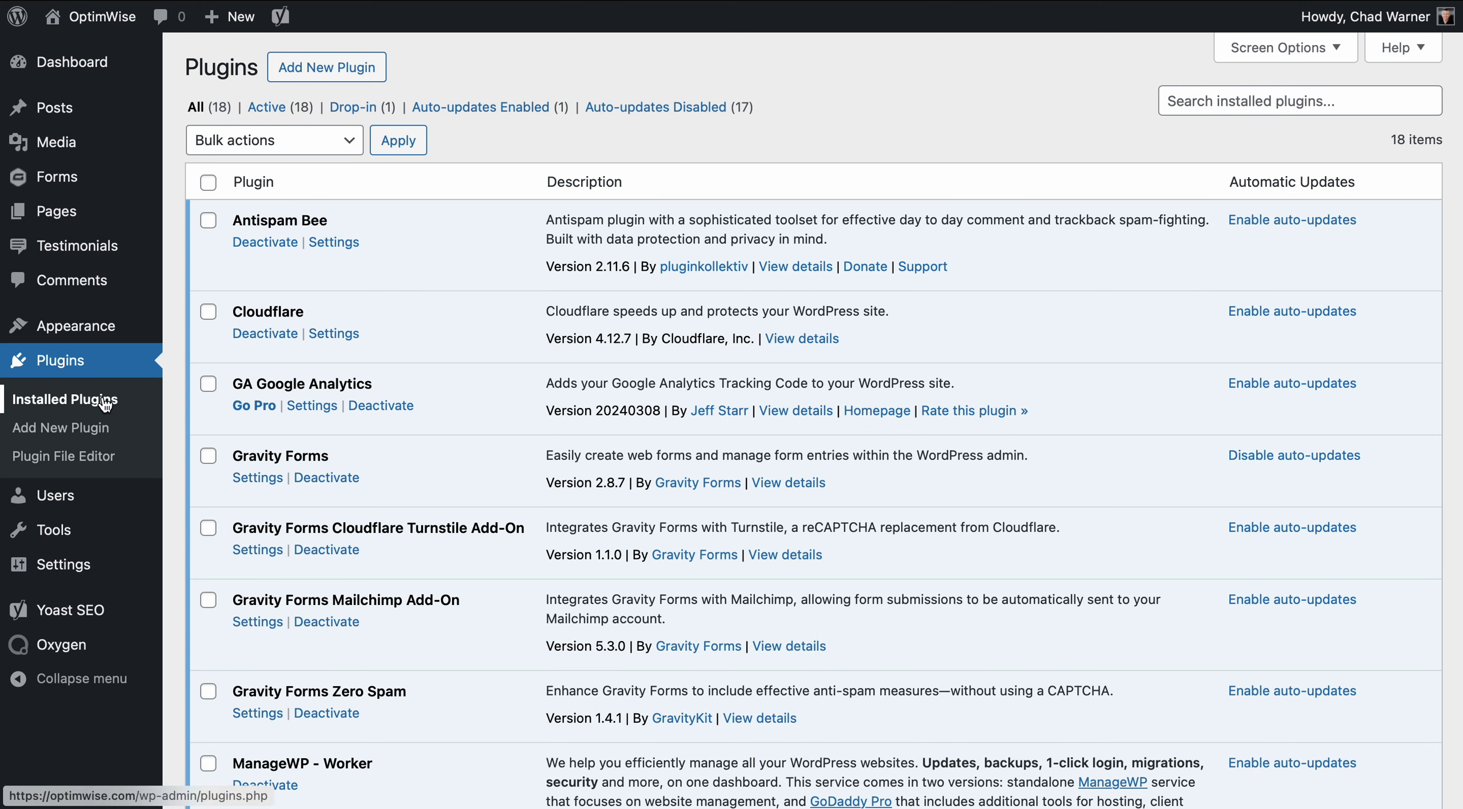
click(105, 403)
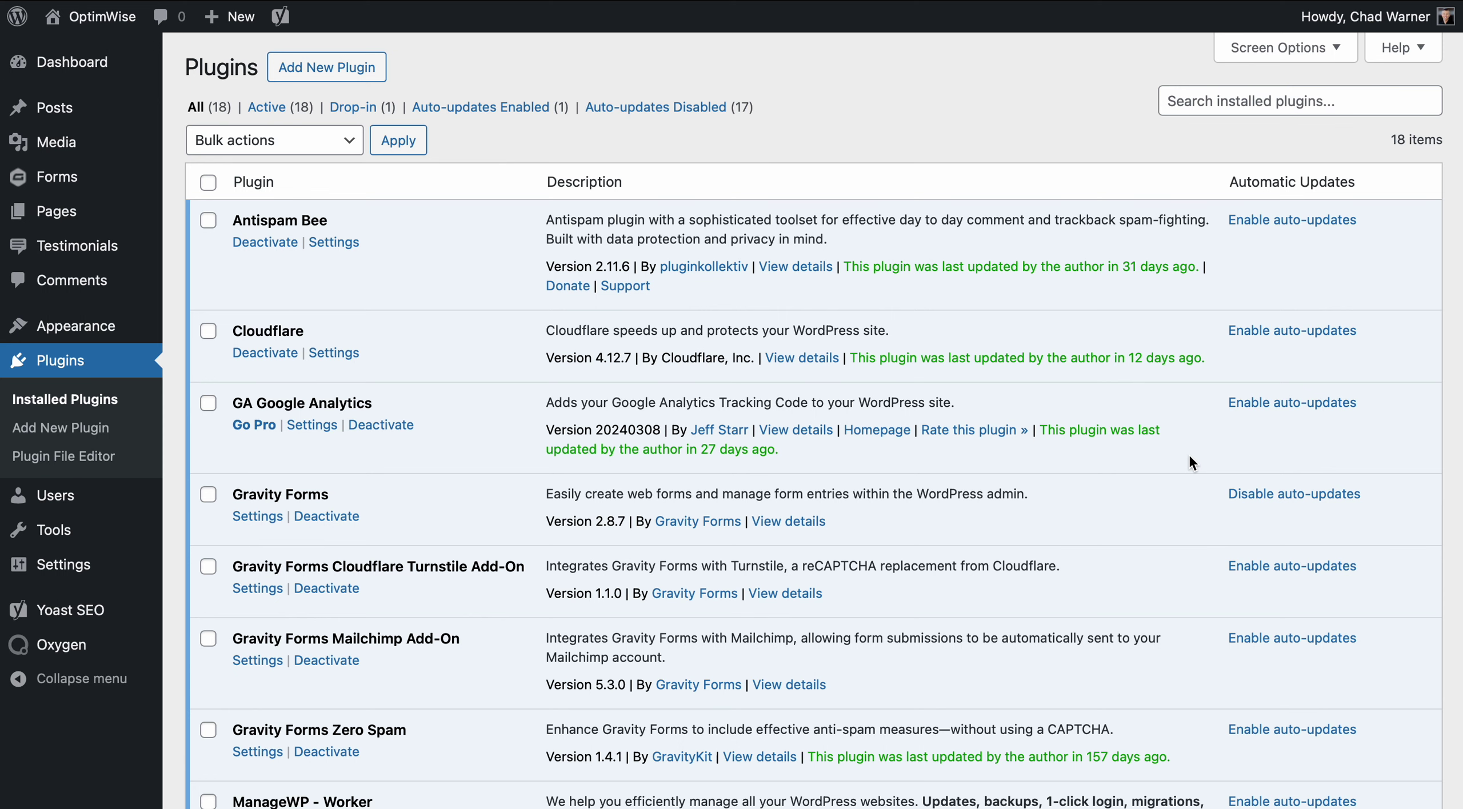
scroll(1189, 463, down, 3)
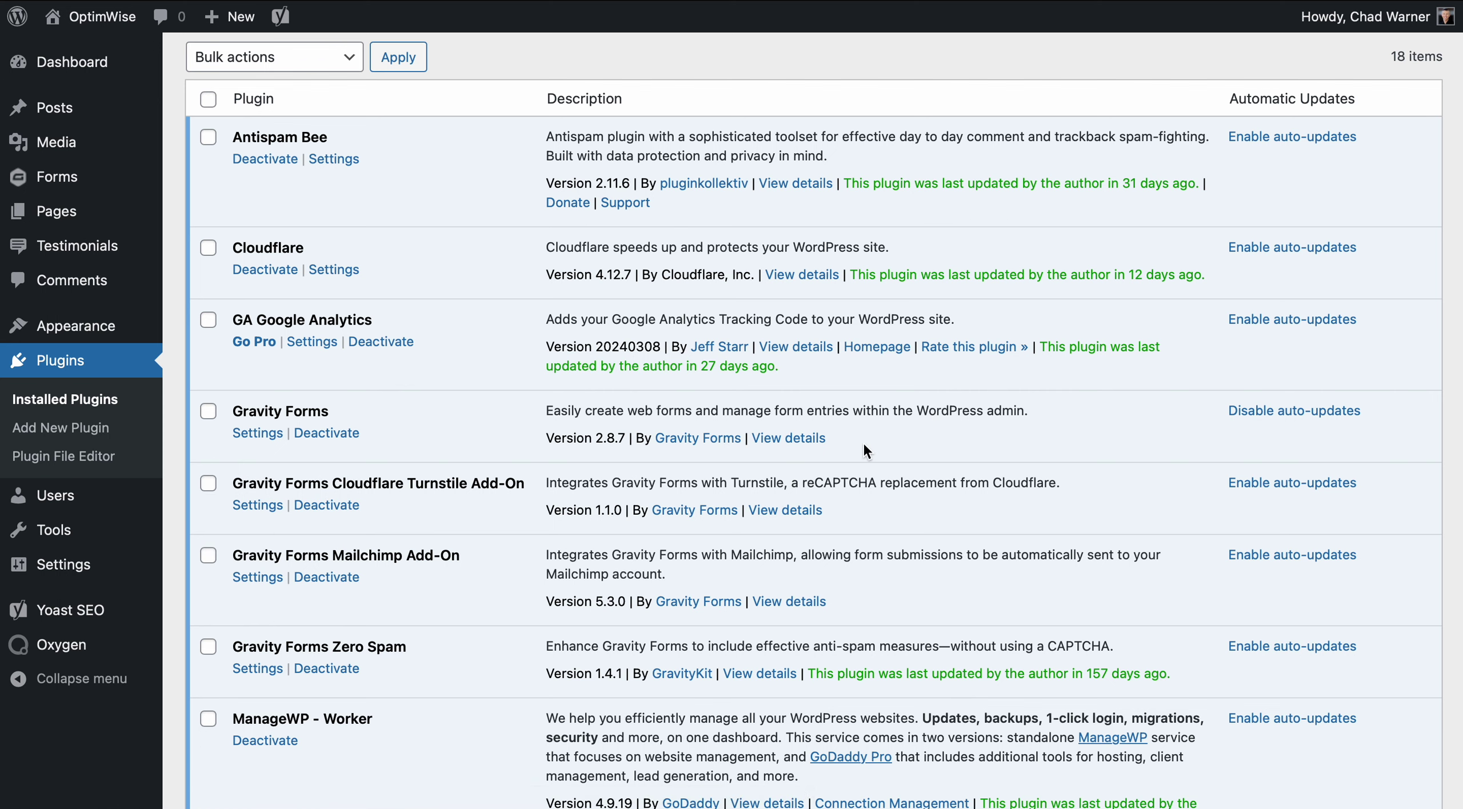
scroll(864, 447, down, 5)
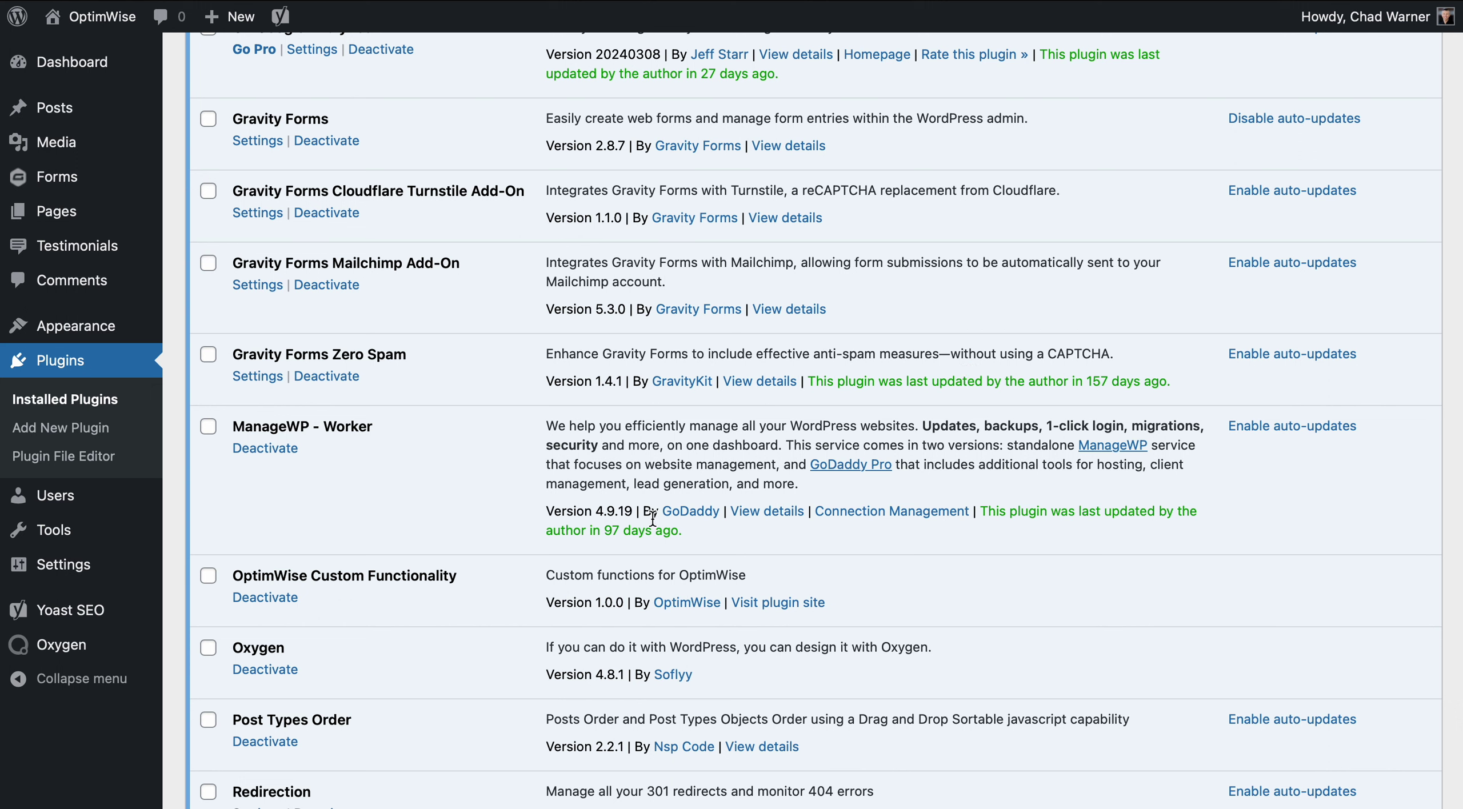
scroll(652, 518, down, 4)
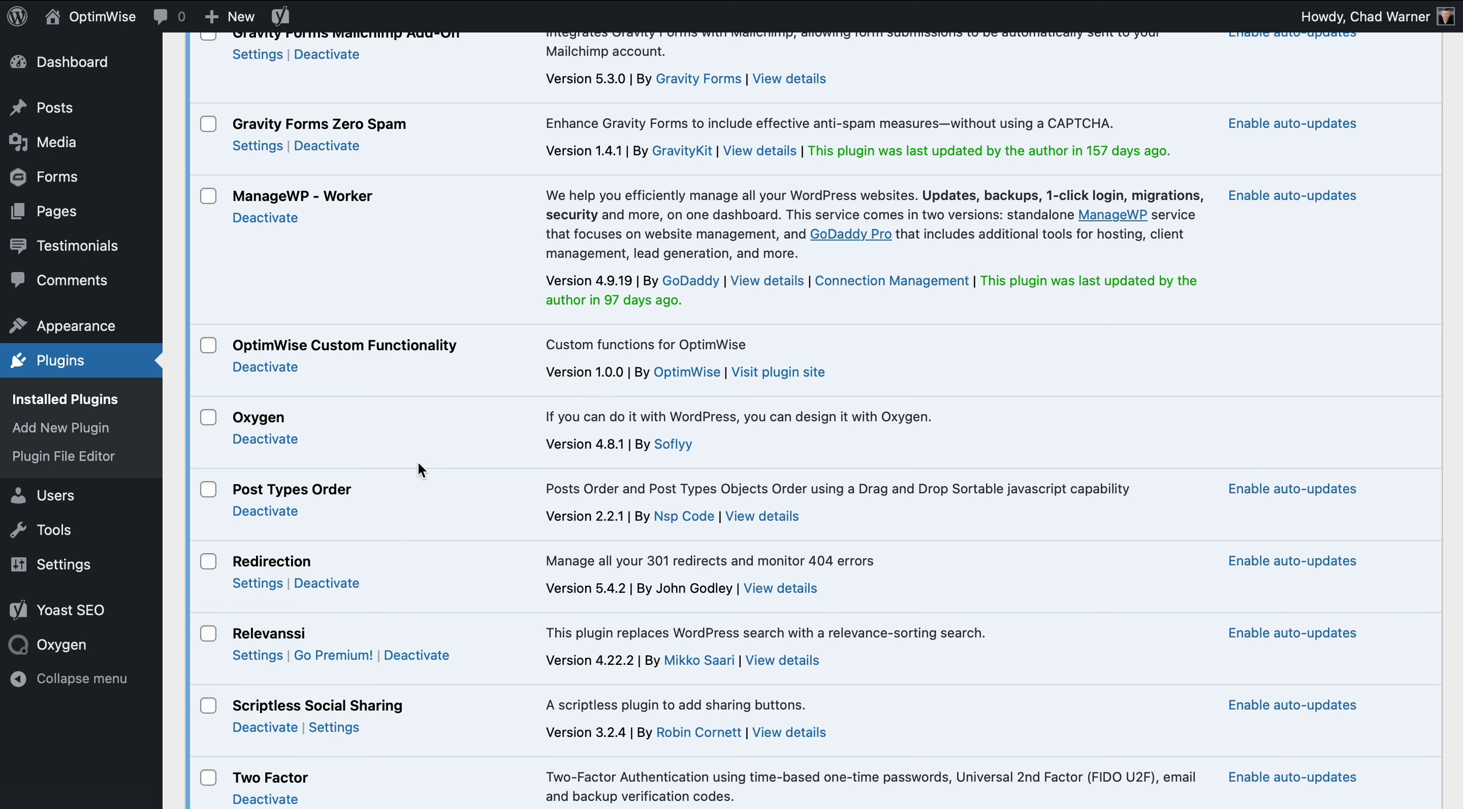
scroll(603, 443, down, 3)
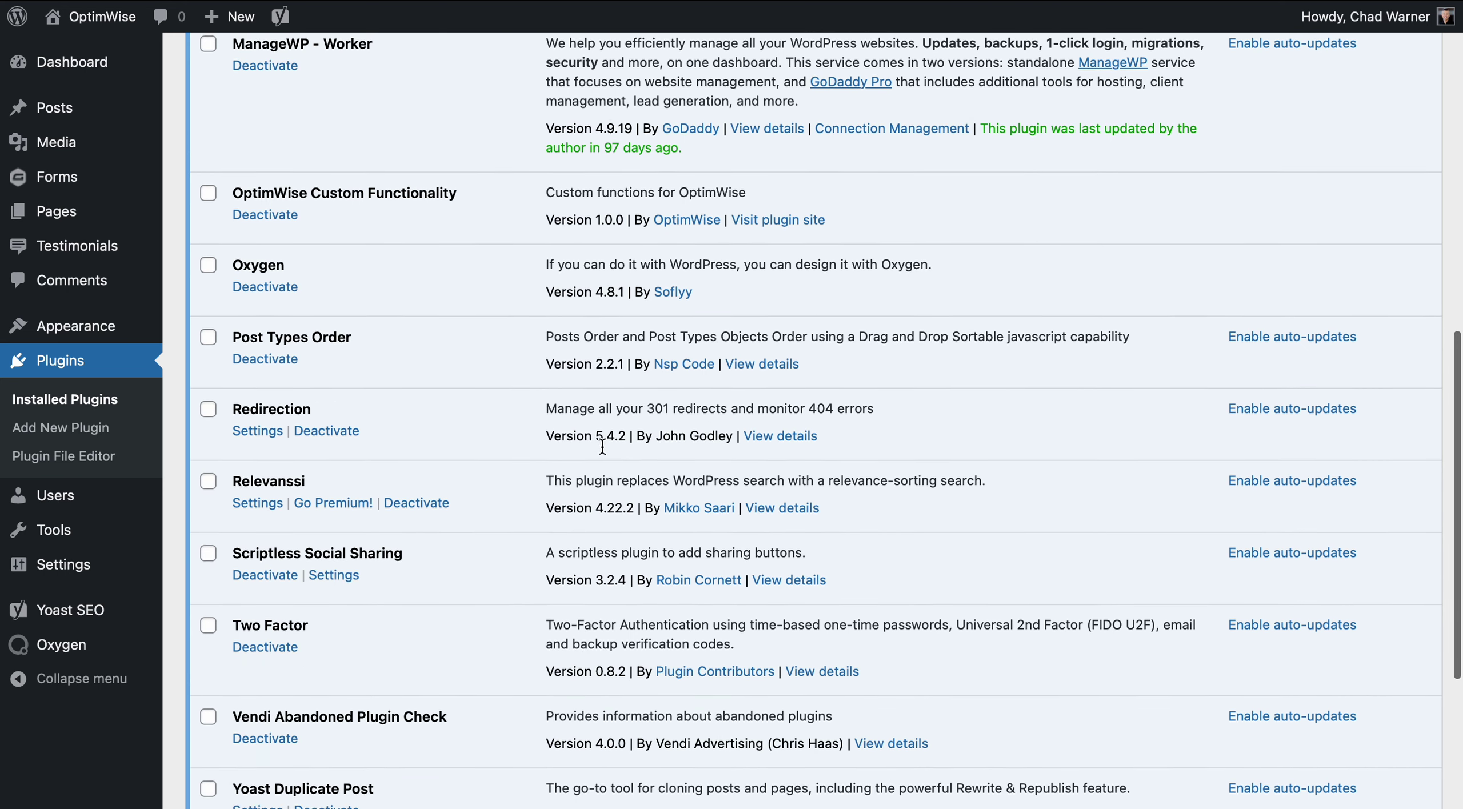
scroll(602, 446, down, 3)
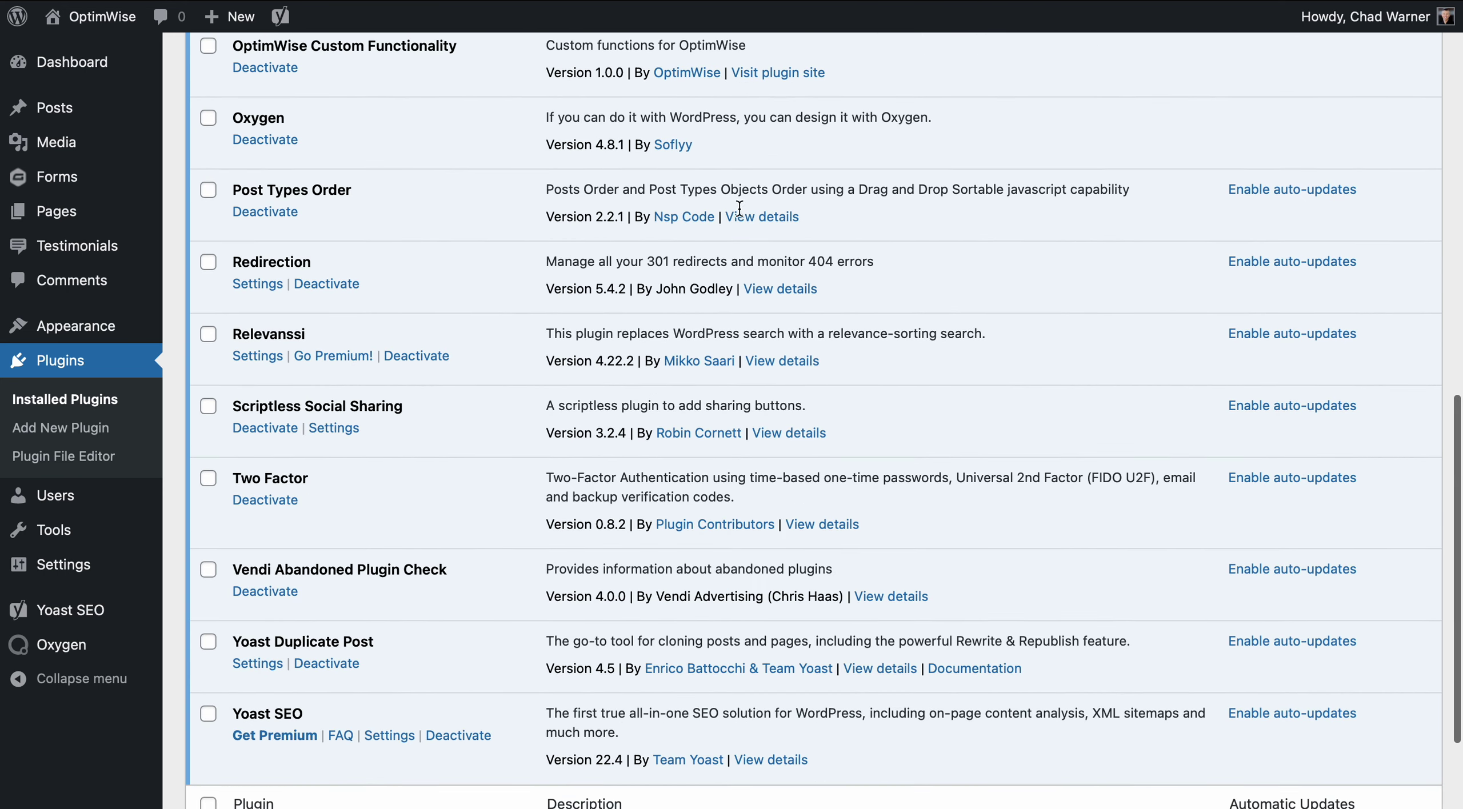
scroll(897, 563, down, 3)
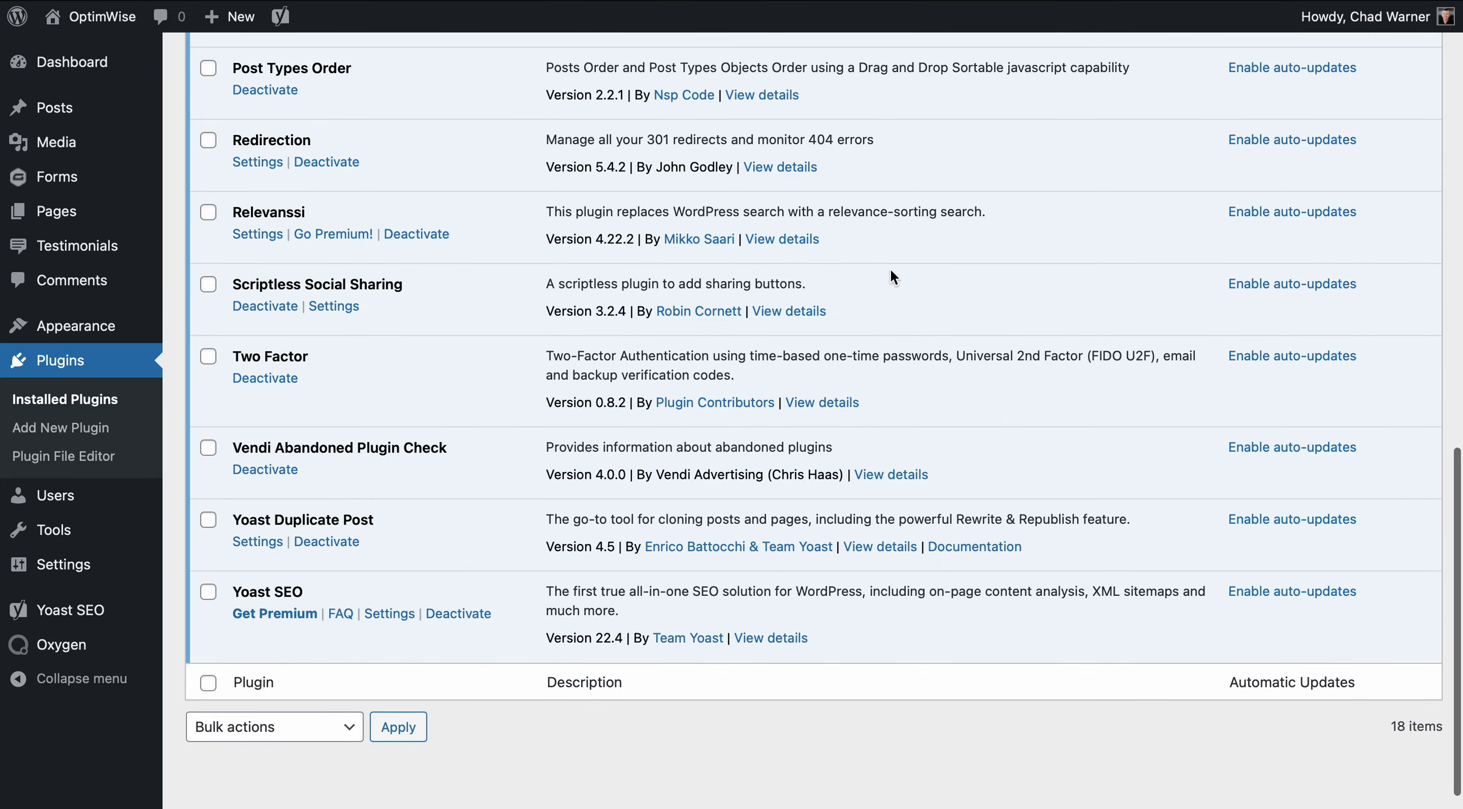
scroll(889, 267, up, 5)
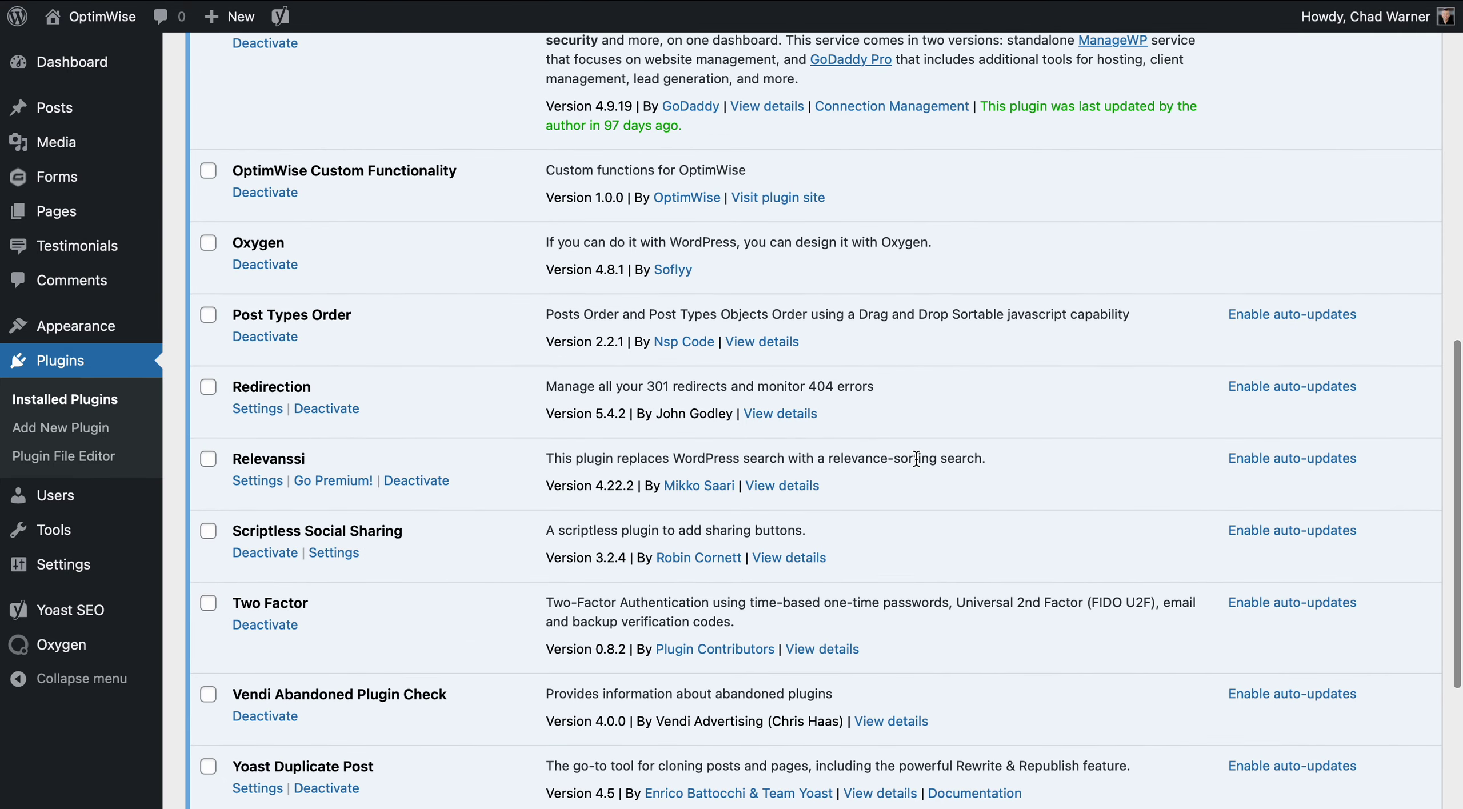
scroll(916, 459, up, 2)
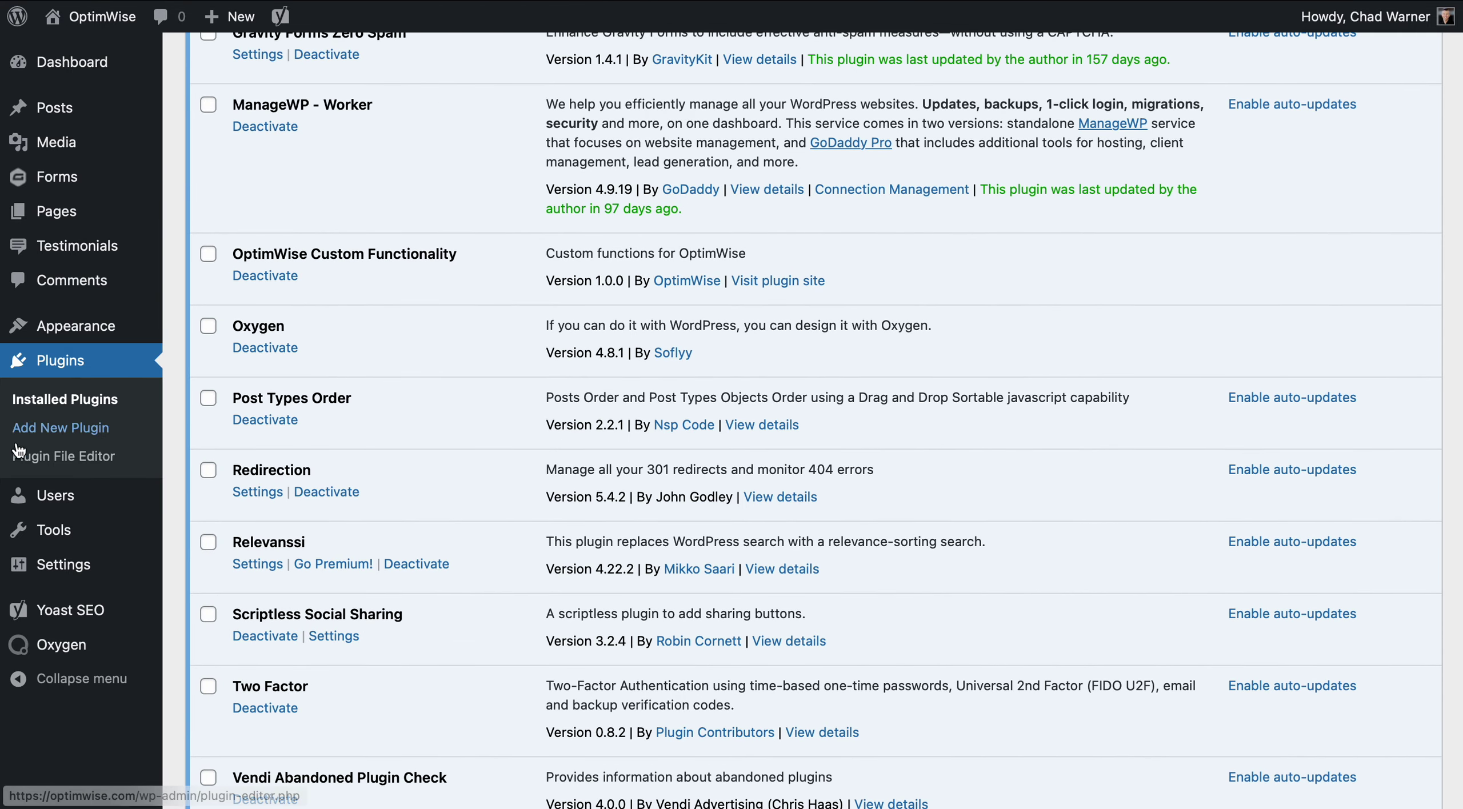
click(76, 409)
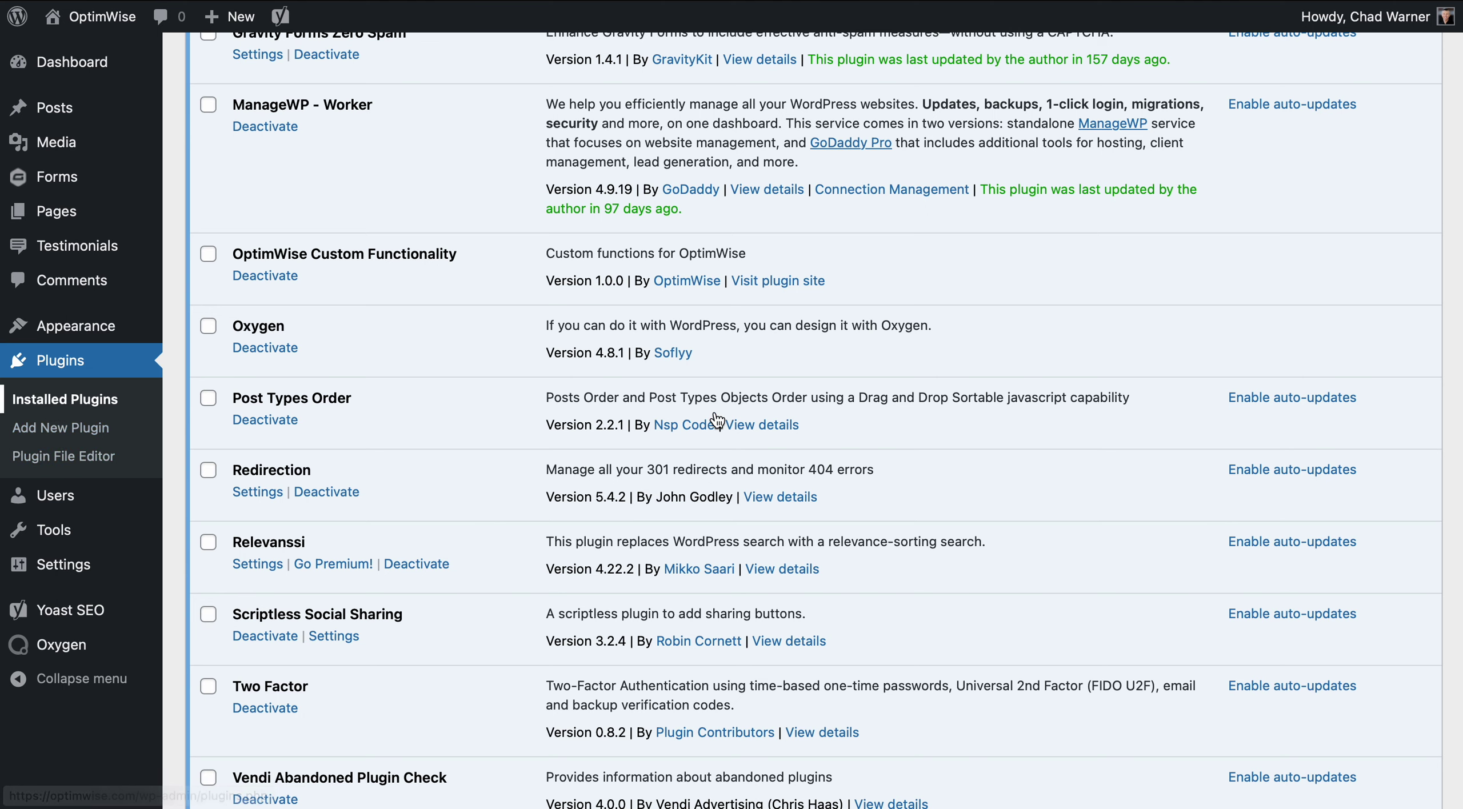
scroll(713, 409, down, 15)
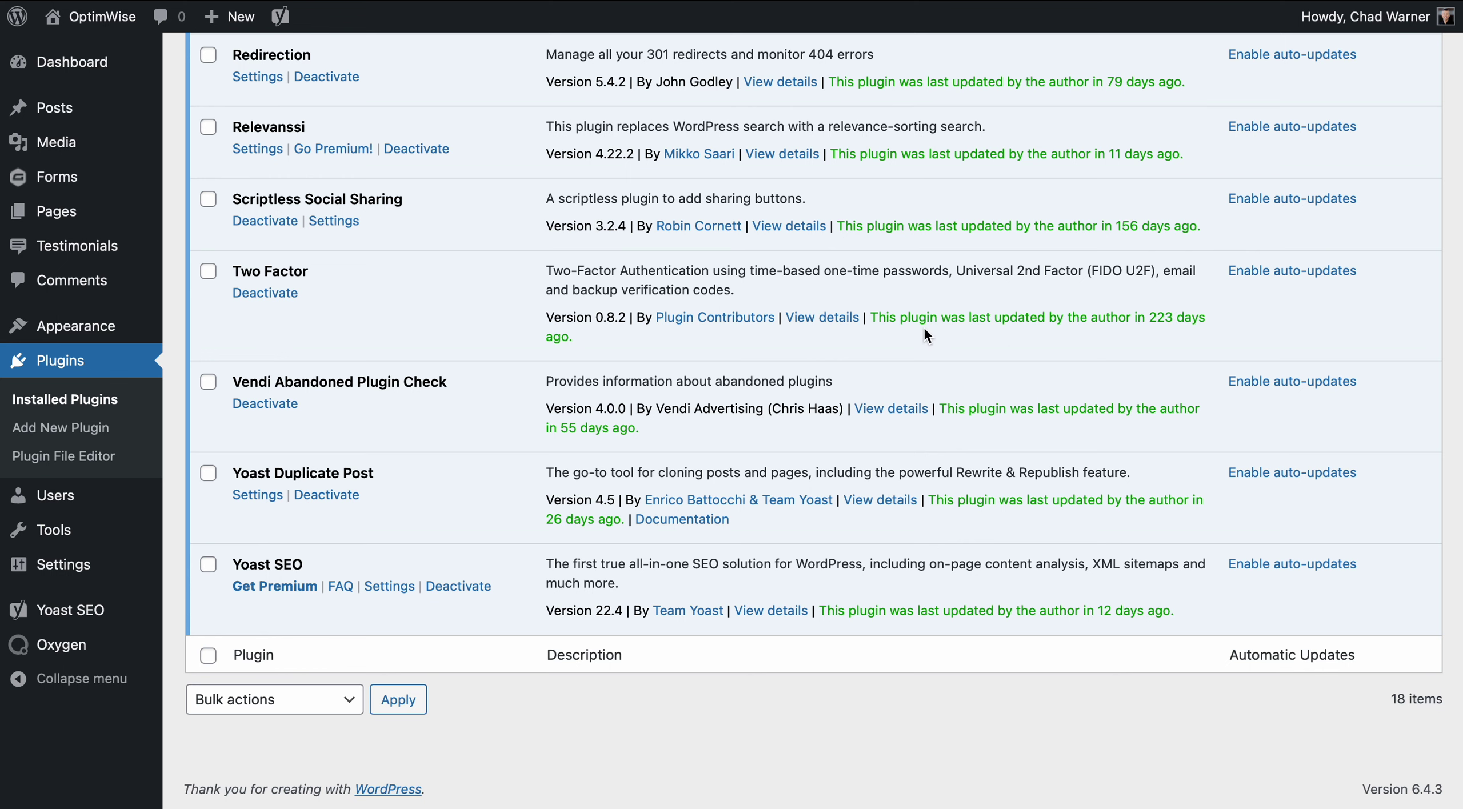
View the Two Factor plugin's details, review its last update, compatibility, installations, ratings and contributors, and close them
click(834, 319)
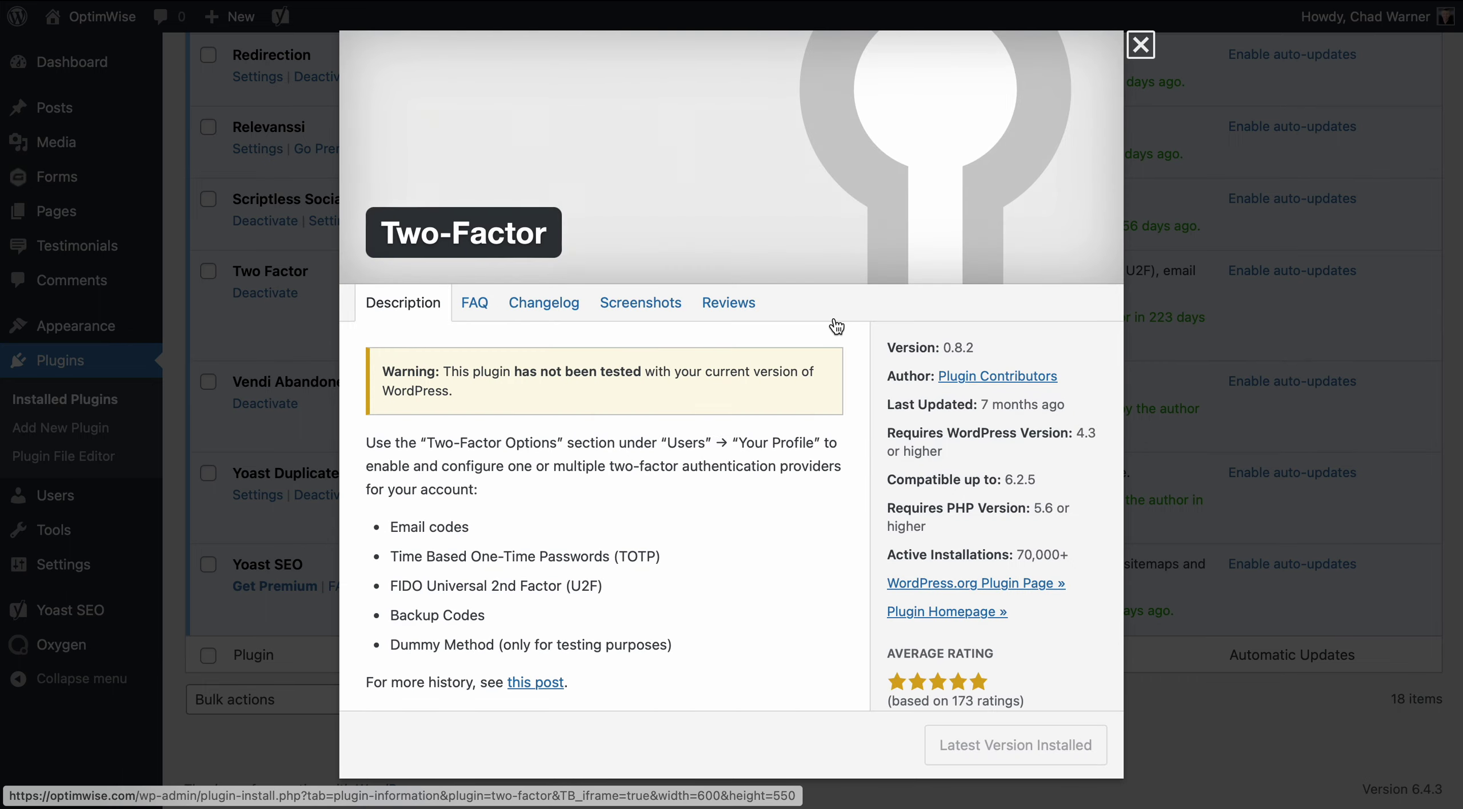
scroll(614, 495, down, 3)
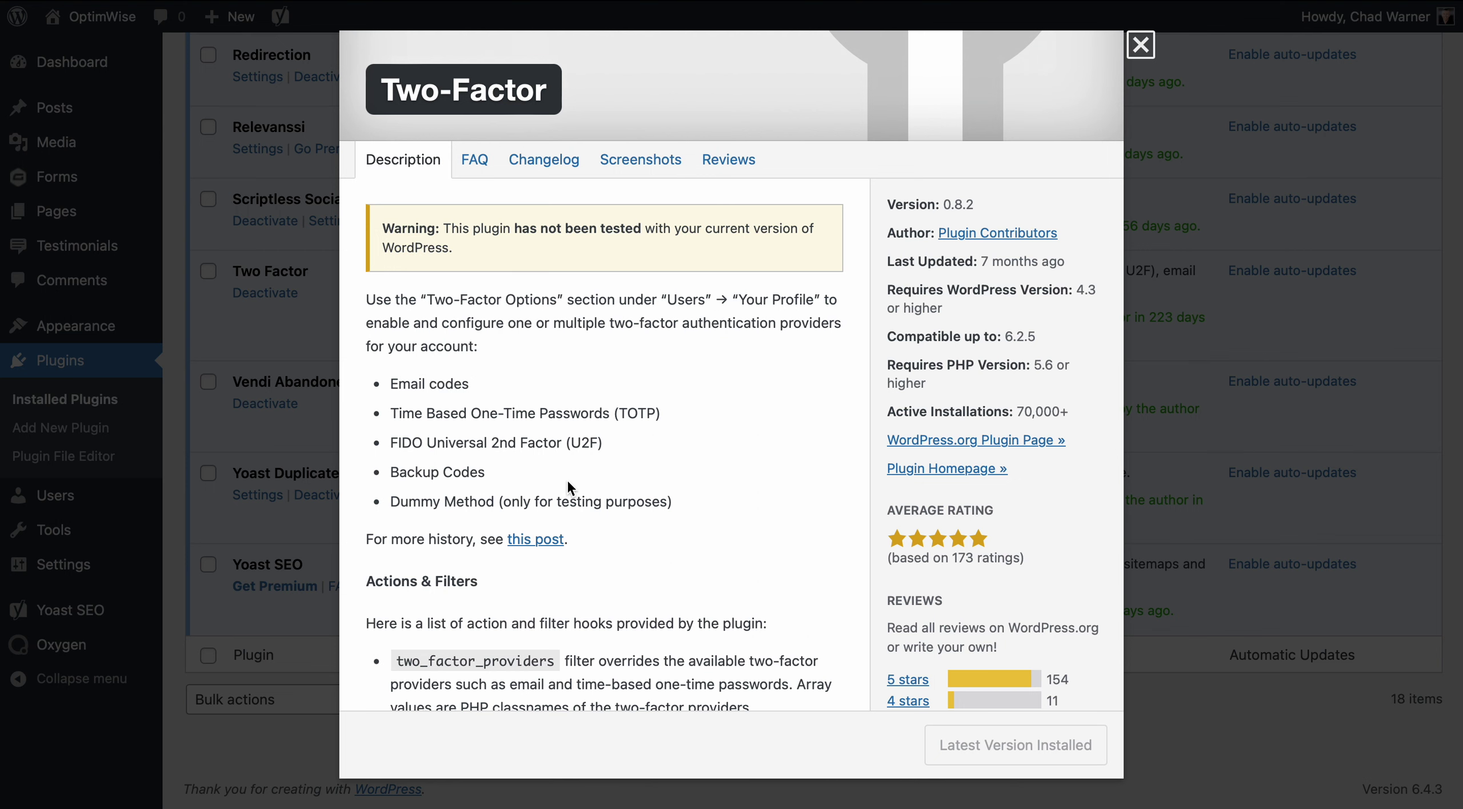
scroll(567, 478, down, 3)
scroll(567, 480, up, 3)
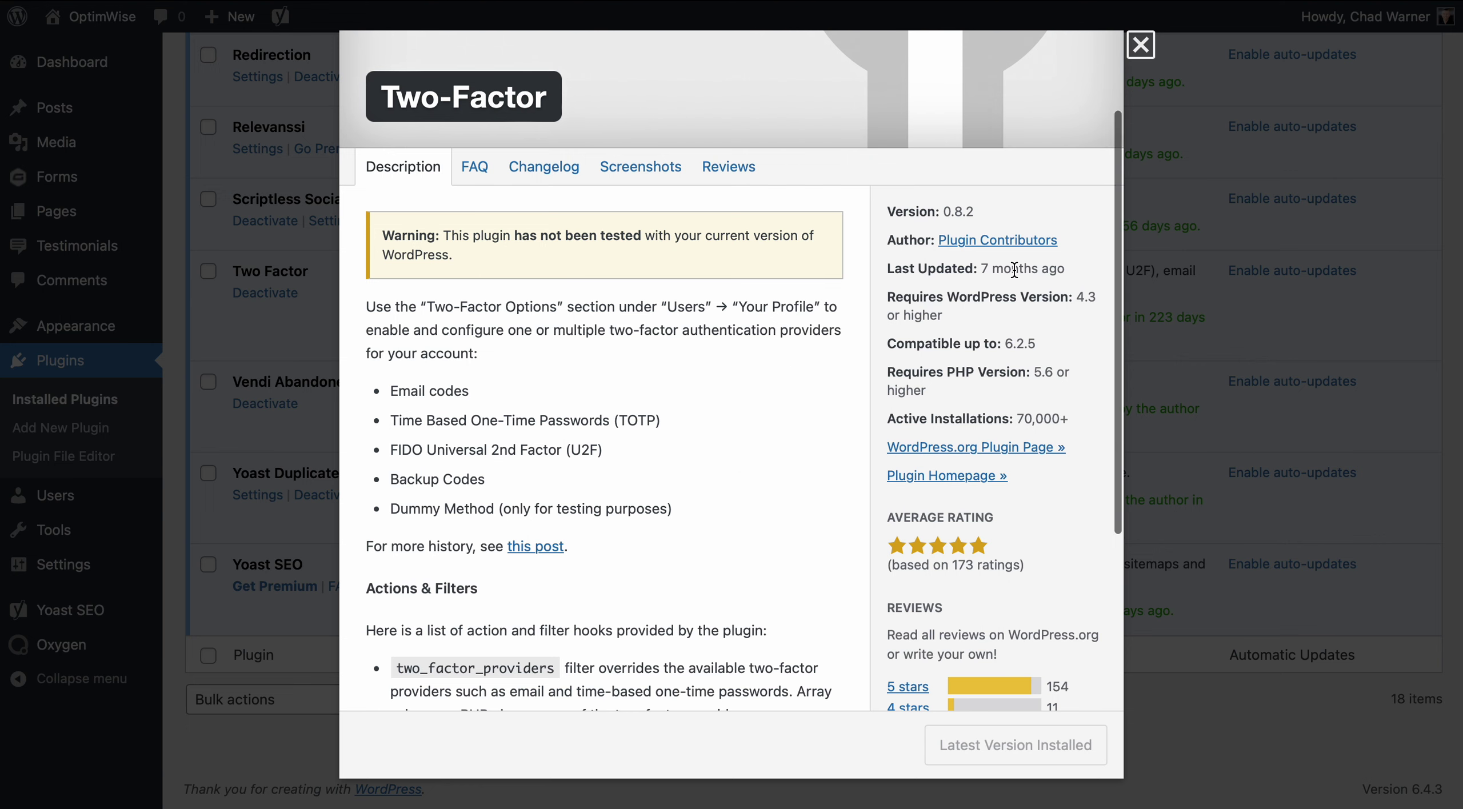
scroll(1015, 269, down, 4)
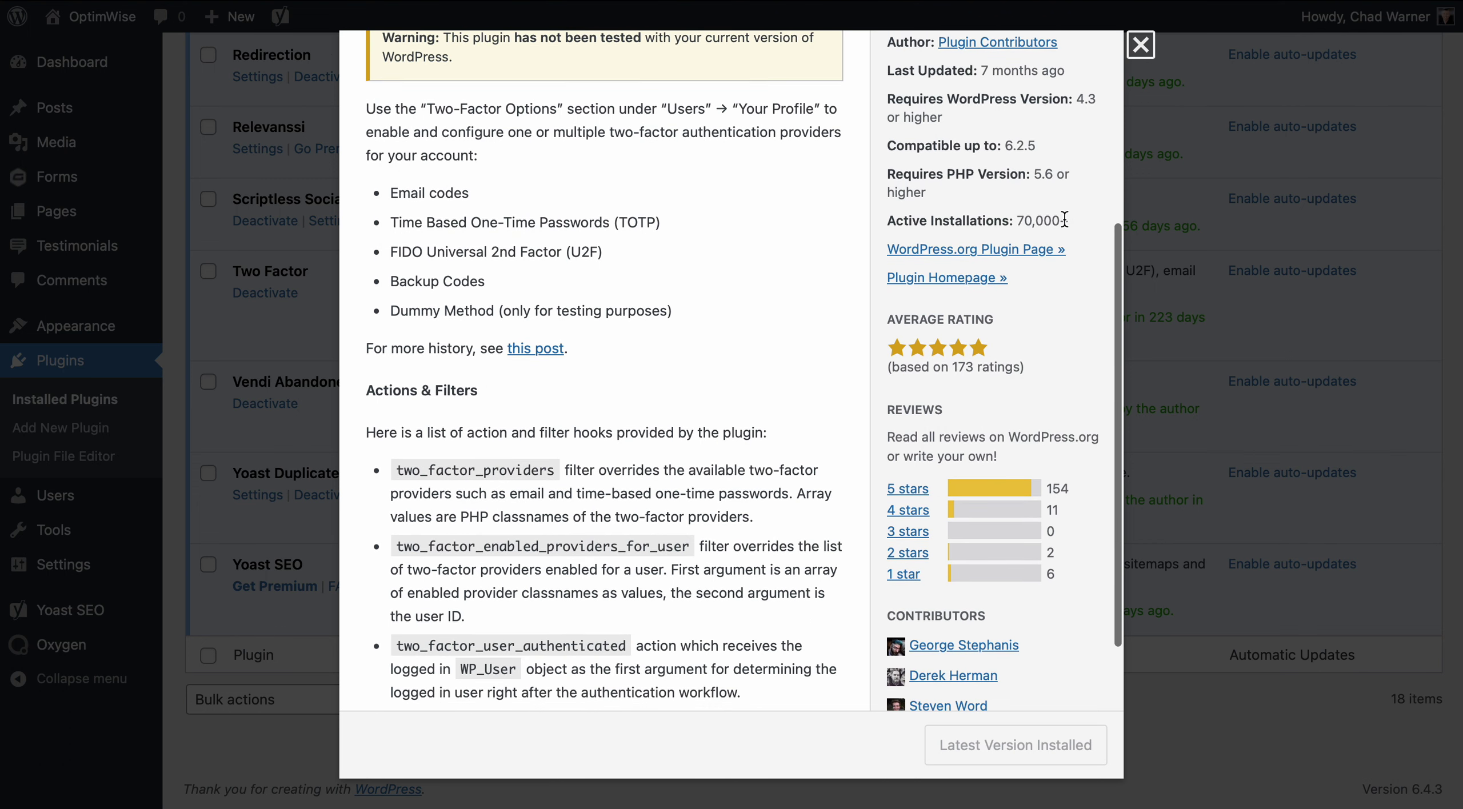
scroll(1065, 224, down, 4)
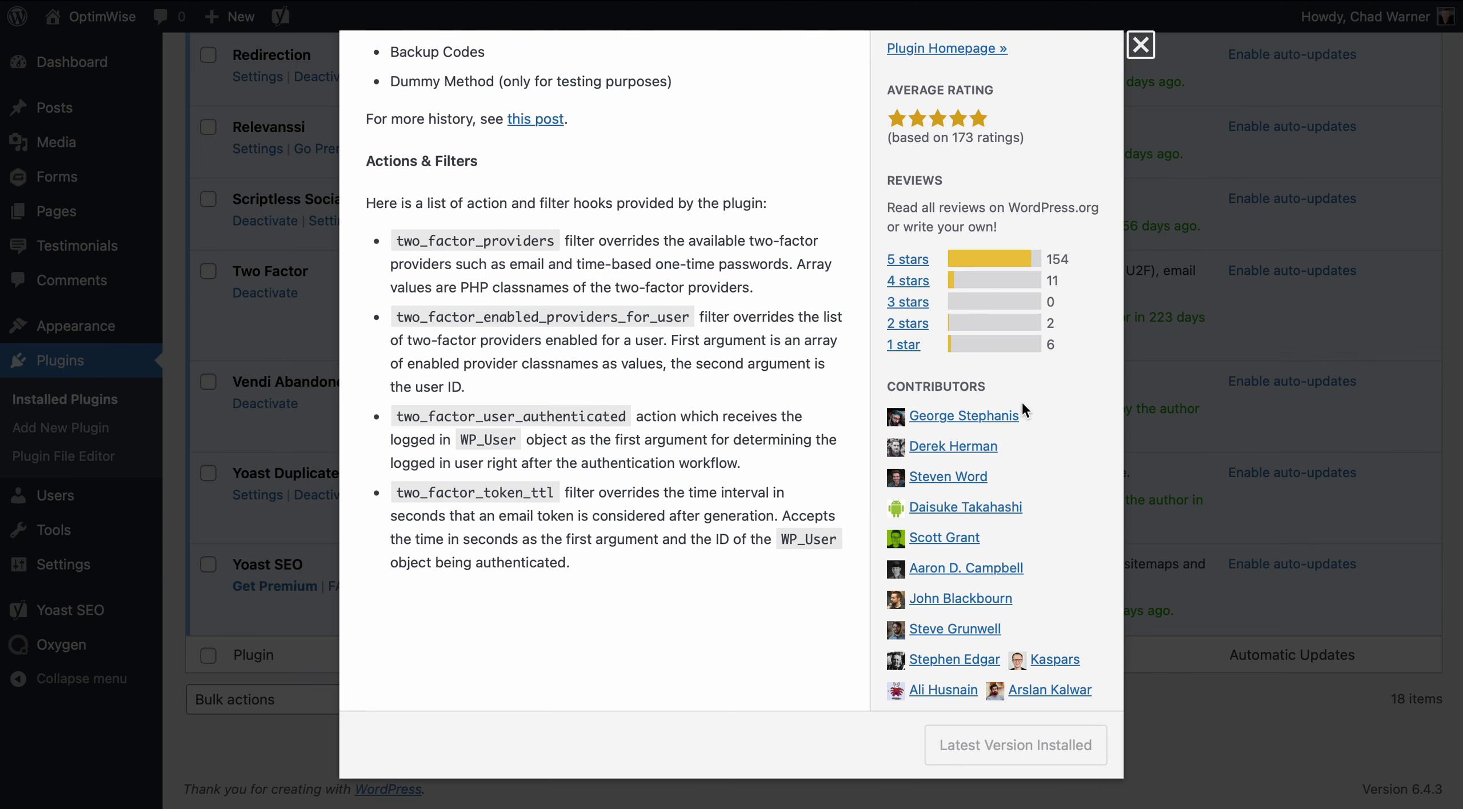
scroll(1036, 503, up, 10)
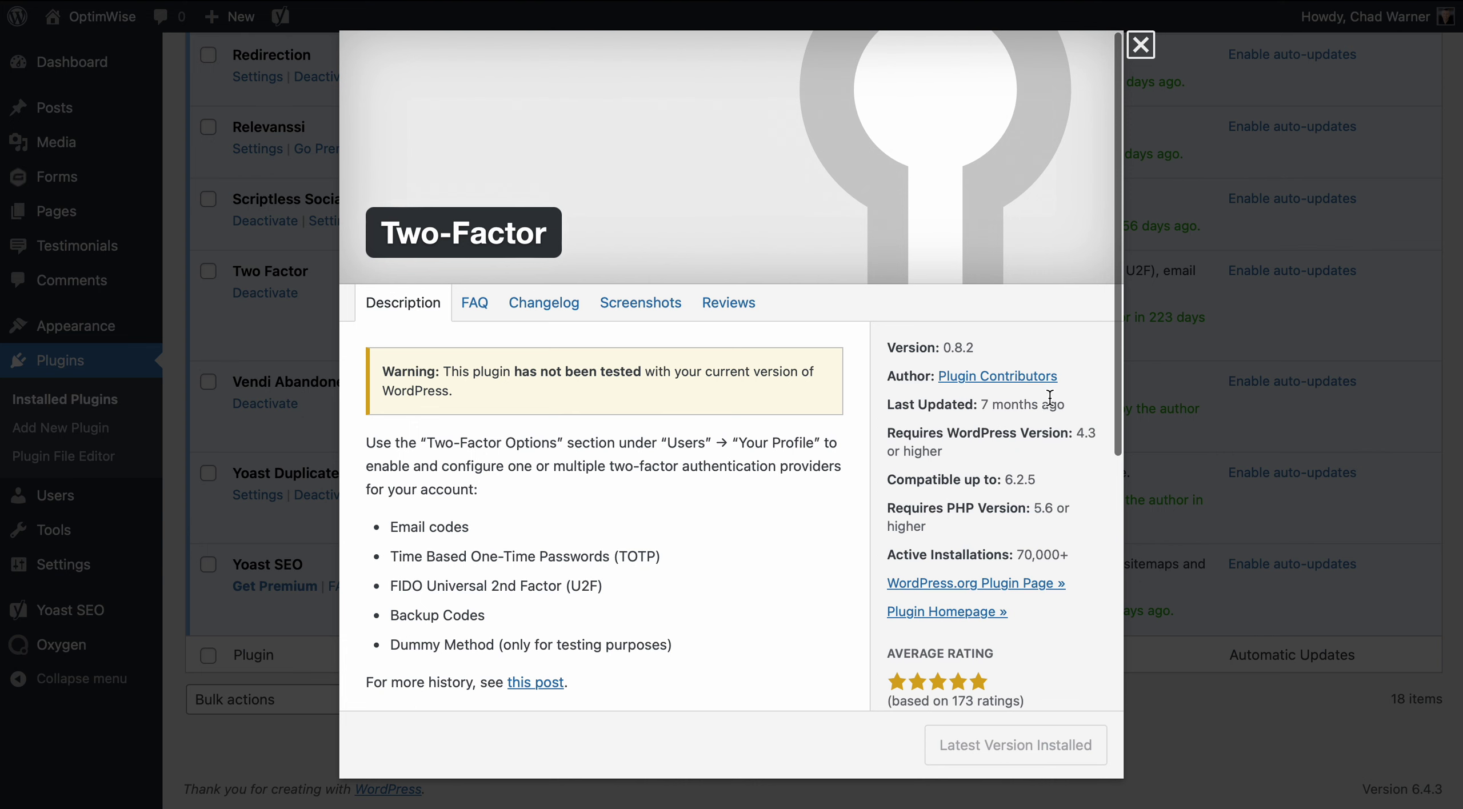
click(1140, 47)
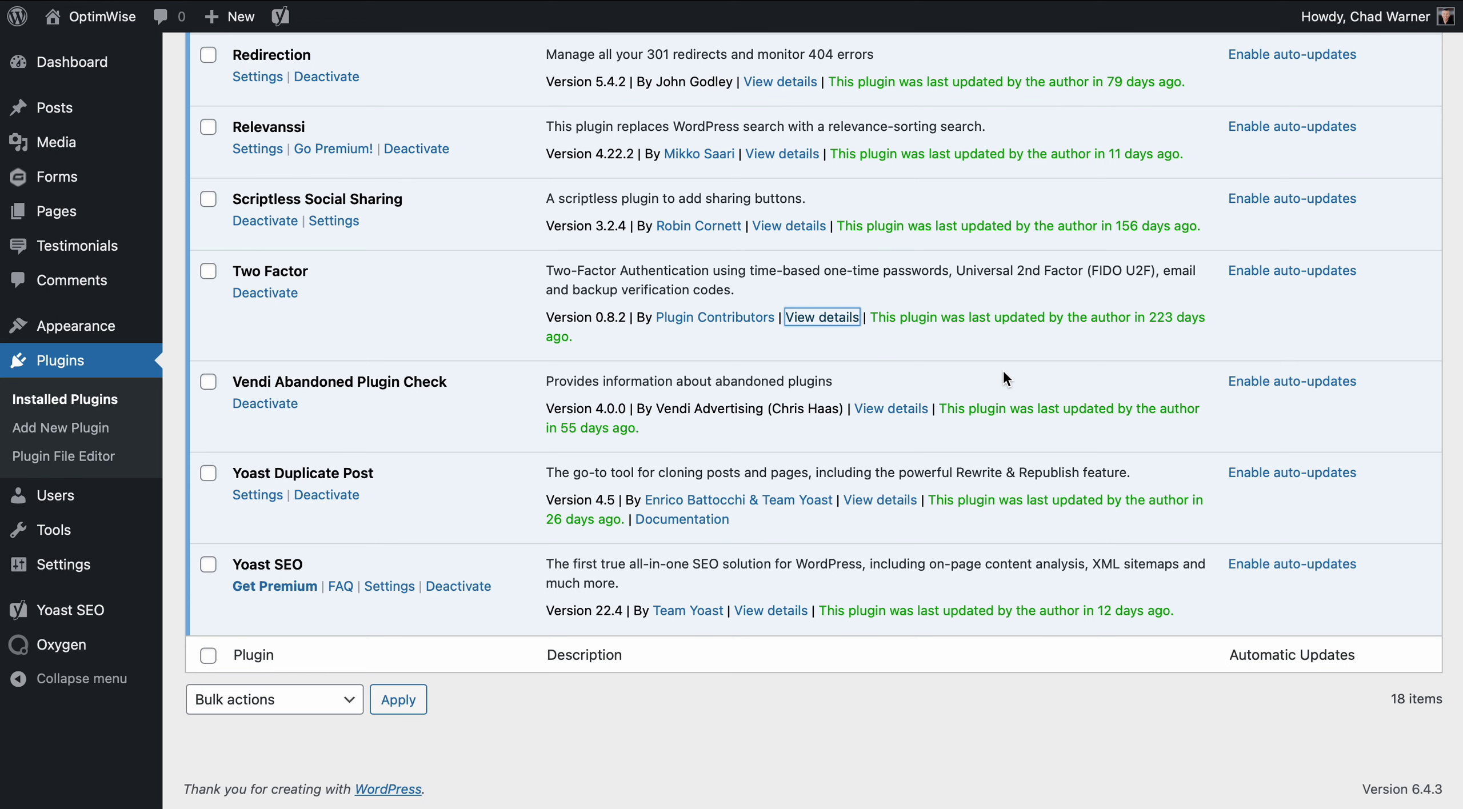
Open the developer's website from the Gravity Forms plugin entry and look through its site navigation for update information
scroll(1005, 379, up, 7)
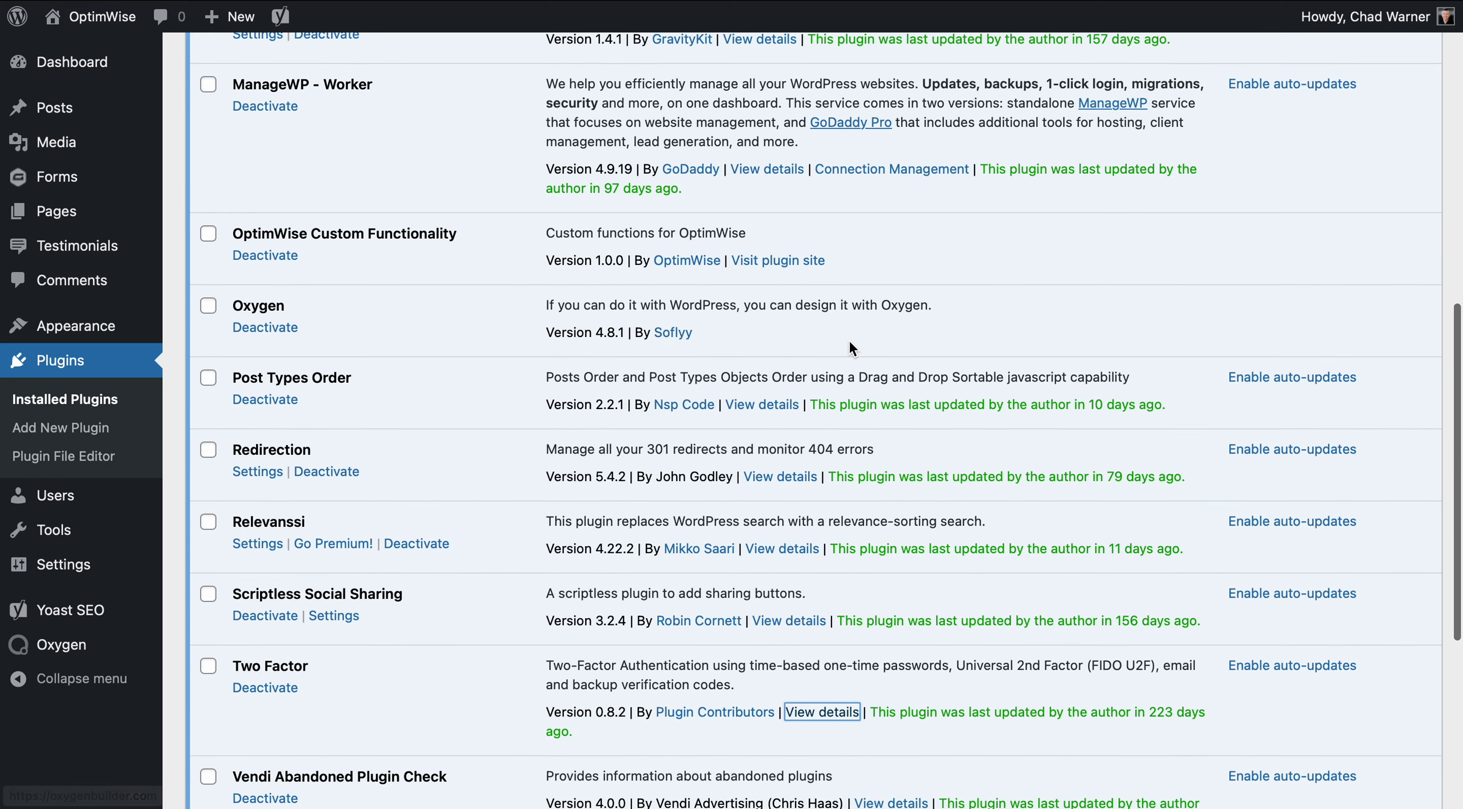
scroll(848, 339, up, 3)
scroll(849, 340, up, 3)
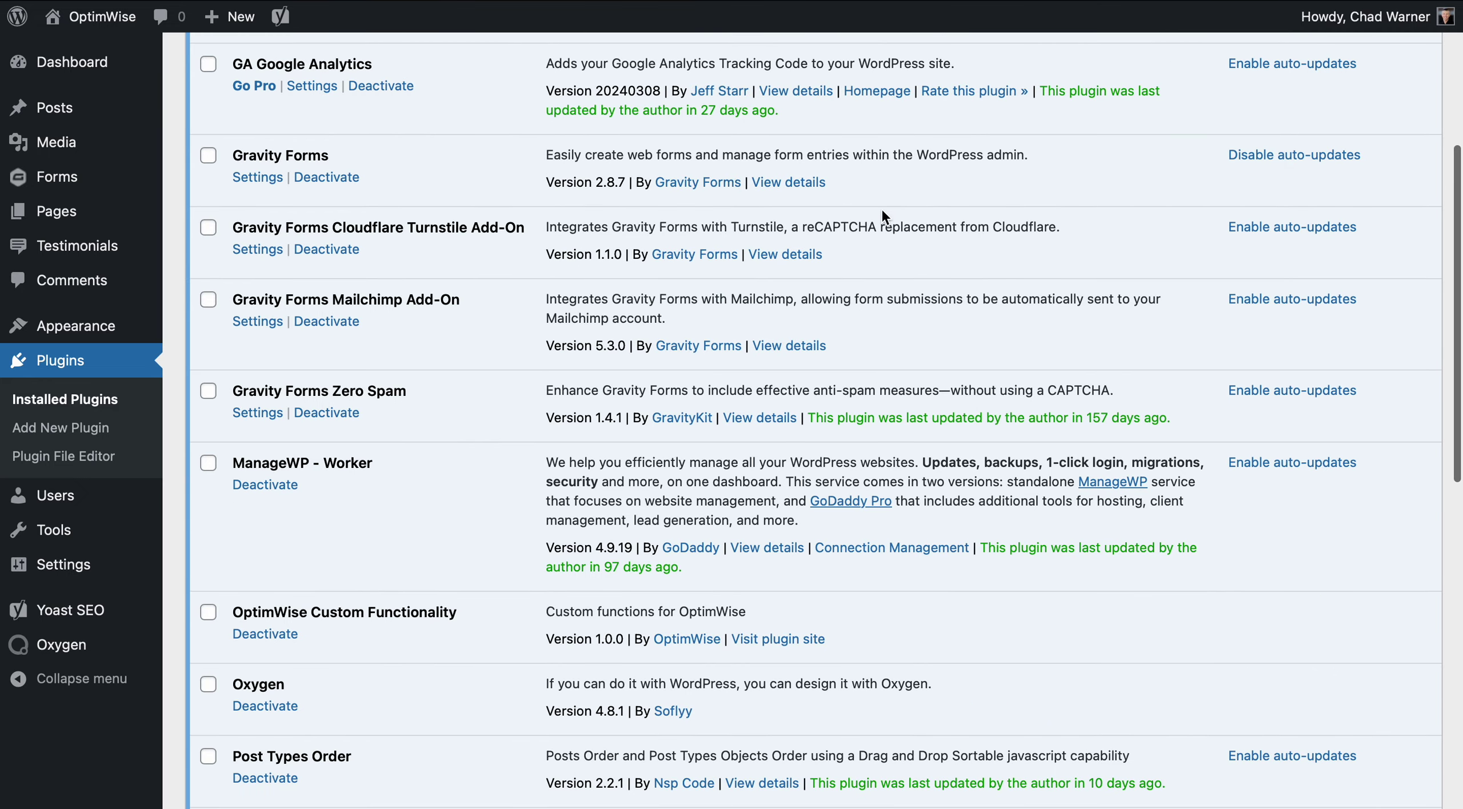
scroll(909, 182, up, 2)
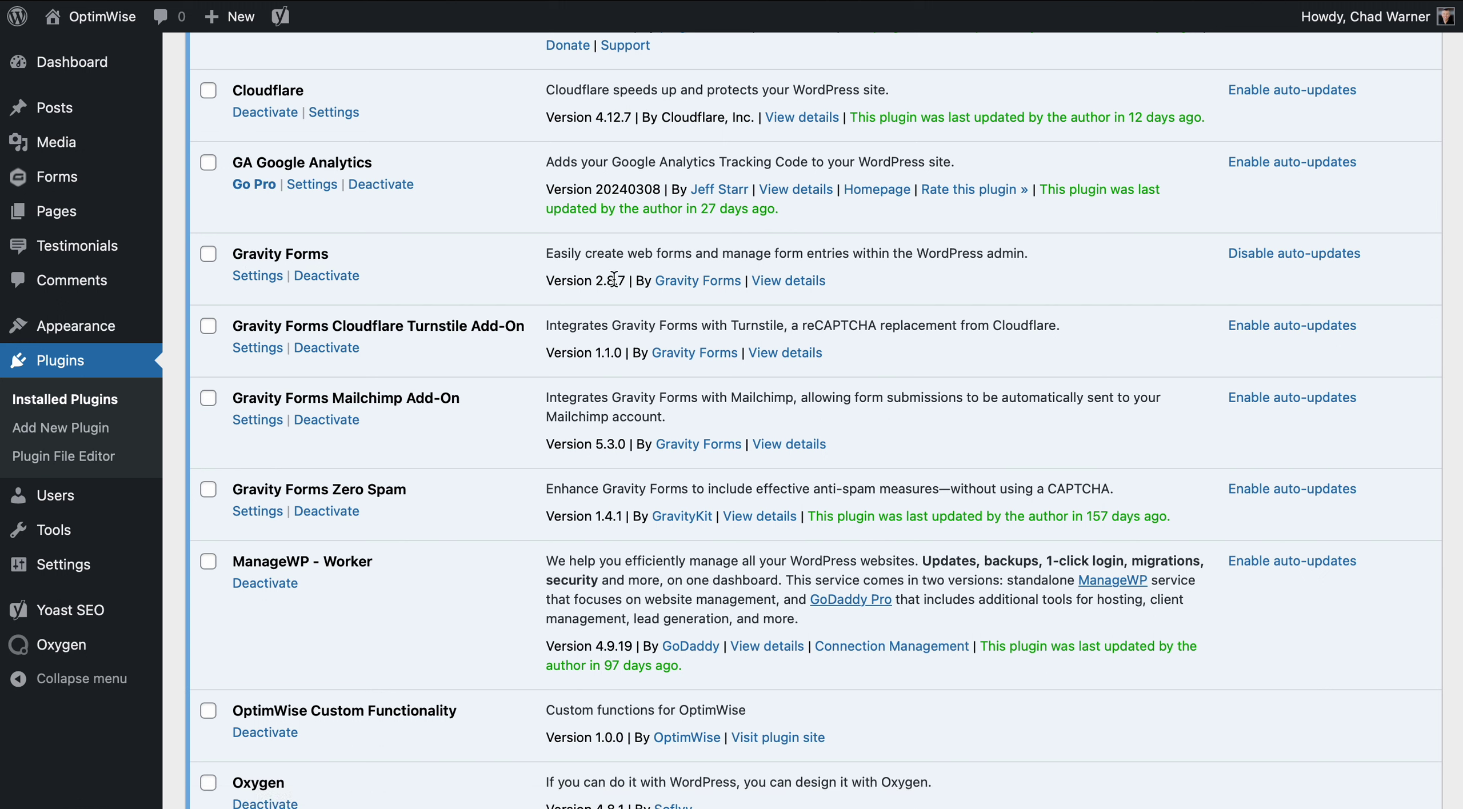
super+click(724, 286)
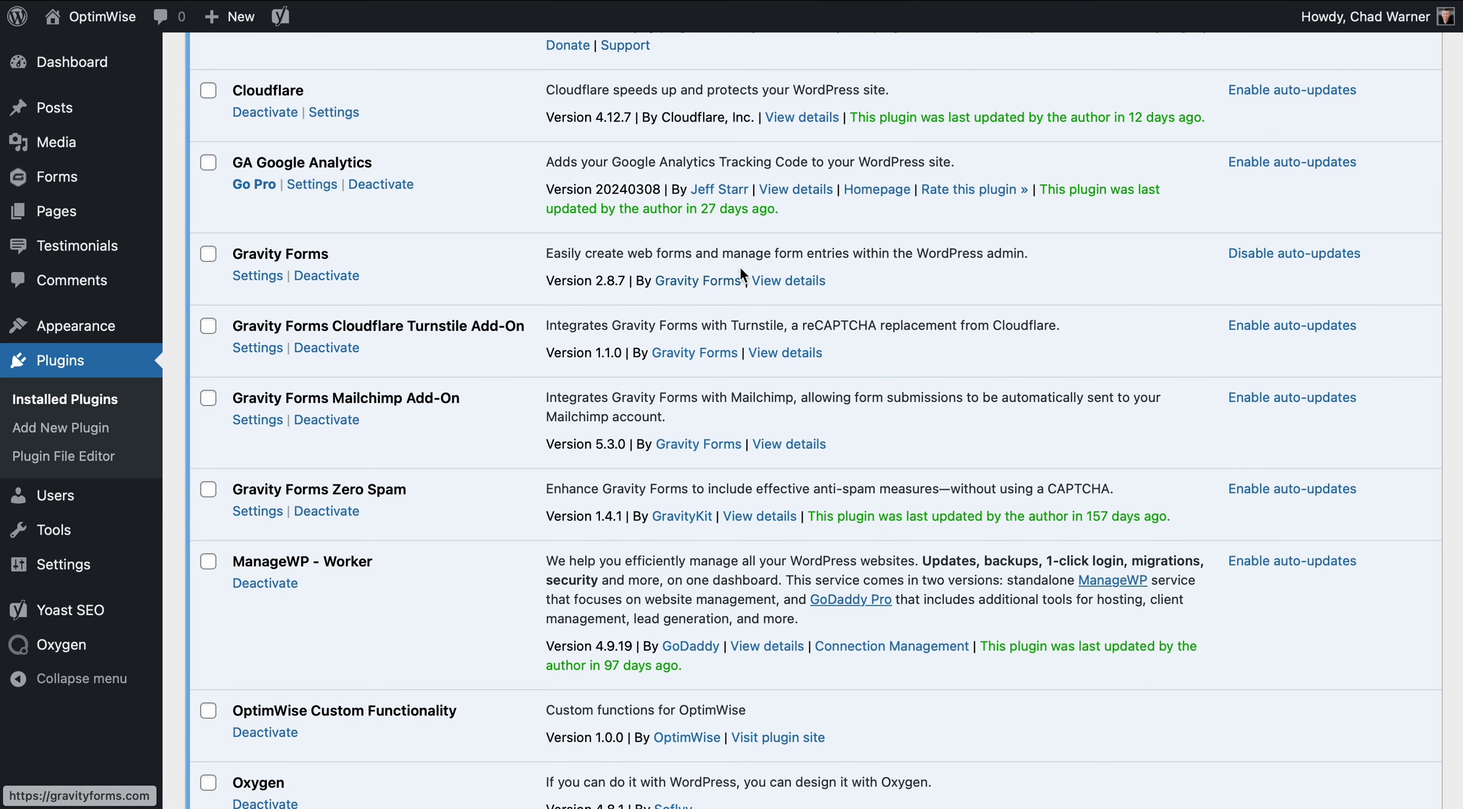
click(1223, 3)
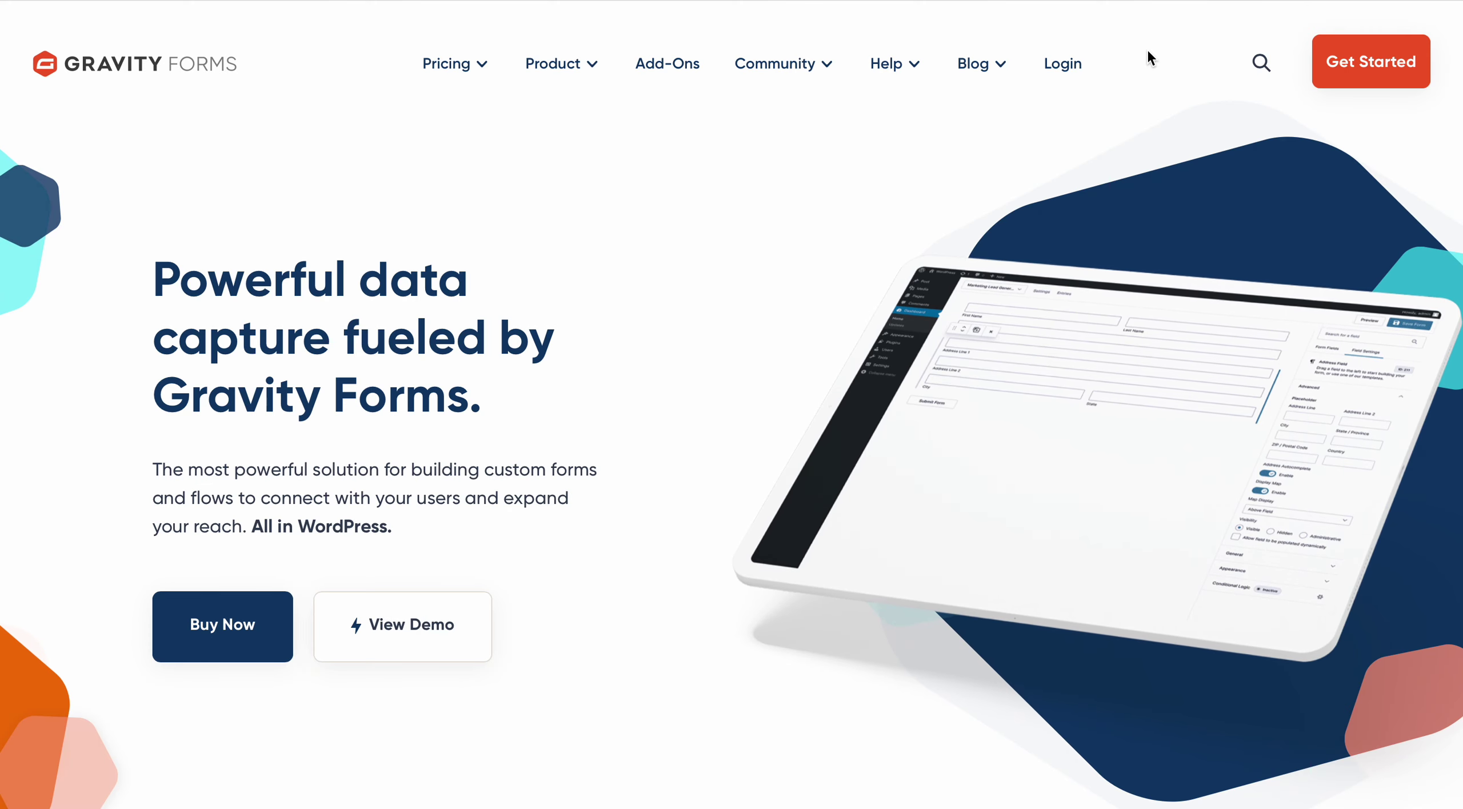
mouse_move(942, 58)
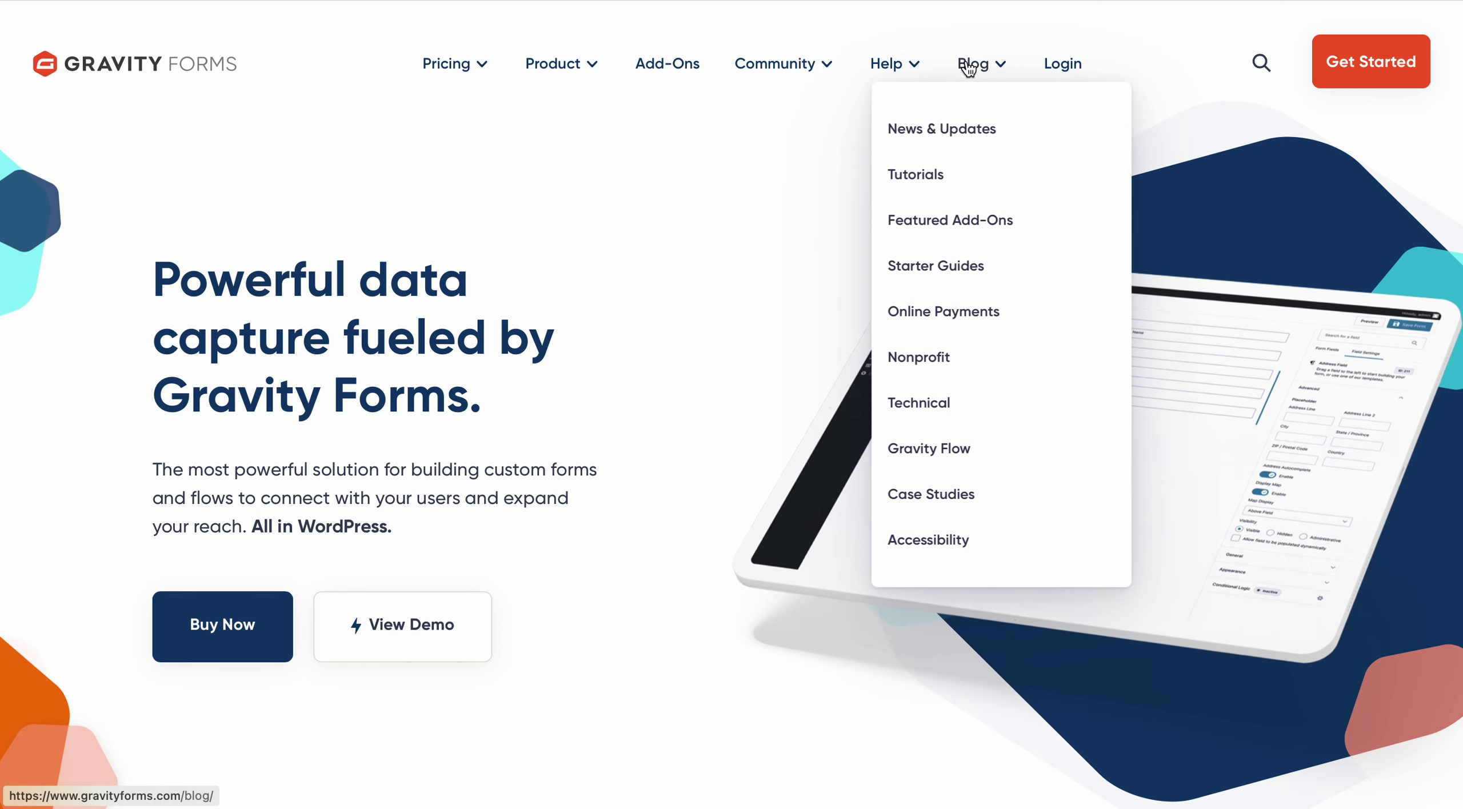
mouse_move(887, 70)
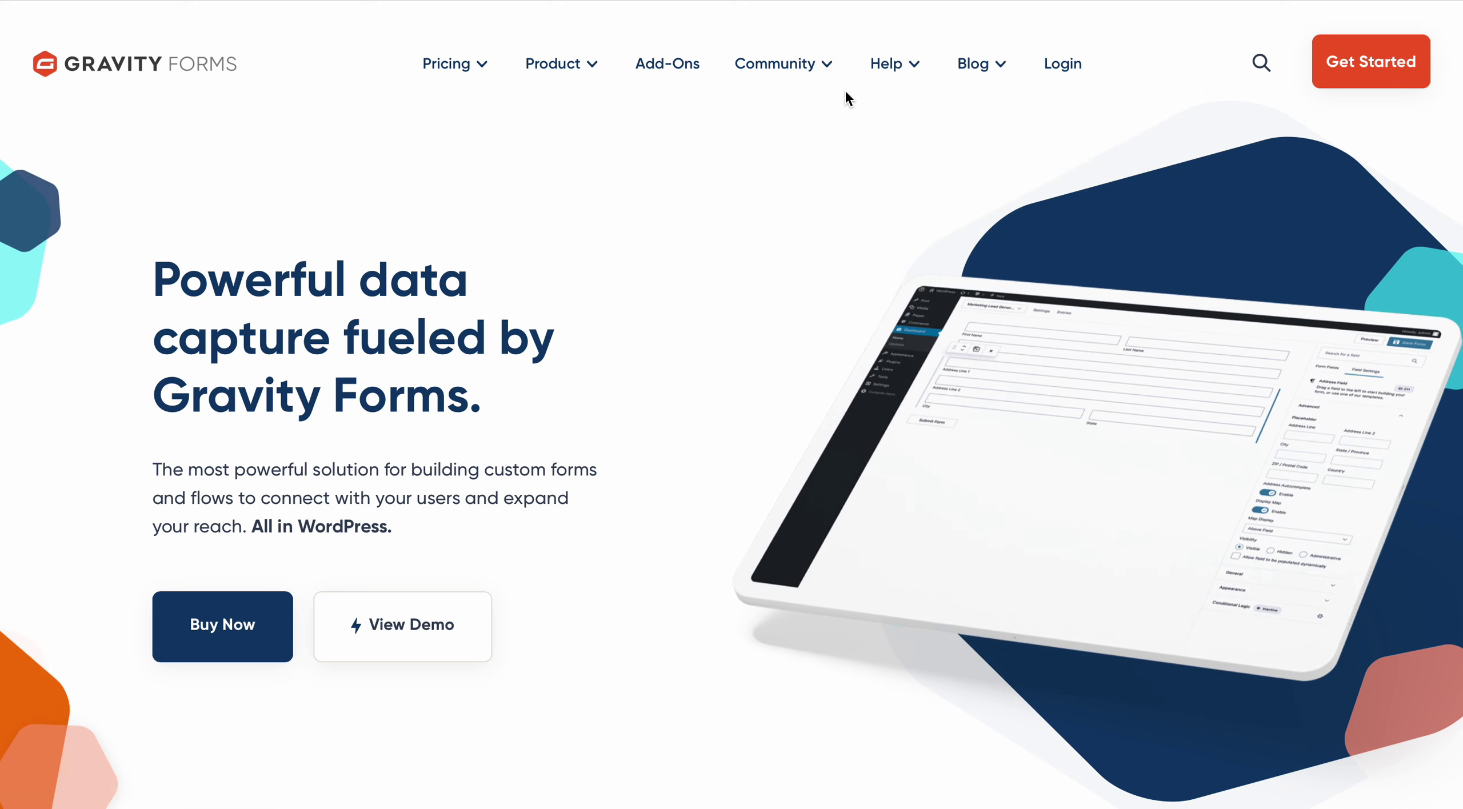
Search the web for "gravity forms changelog" in a new browser tab and open the Gravity Forms Changelog documentation page
key(super+t)
text(grab)
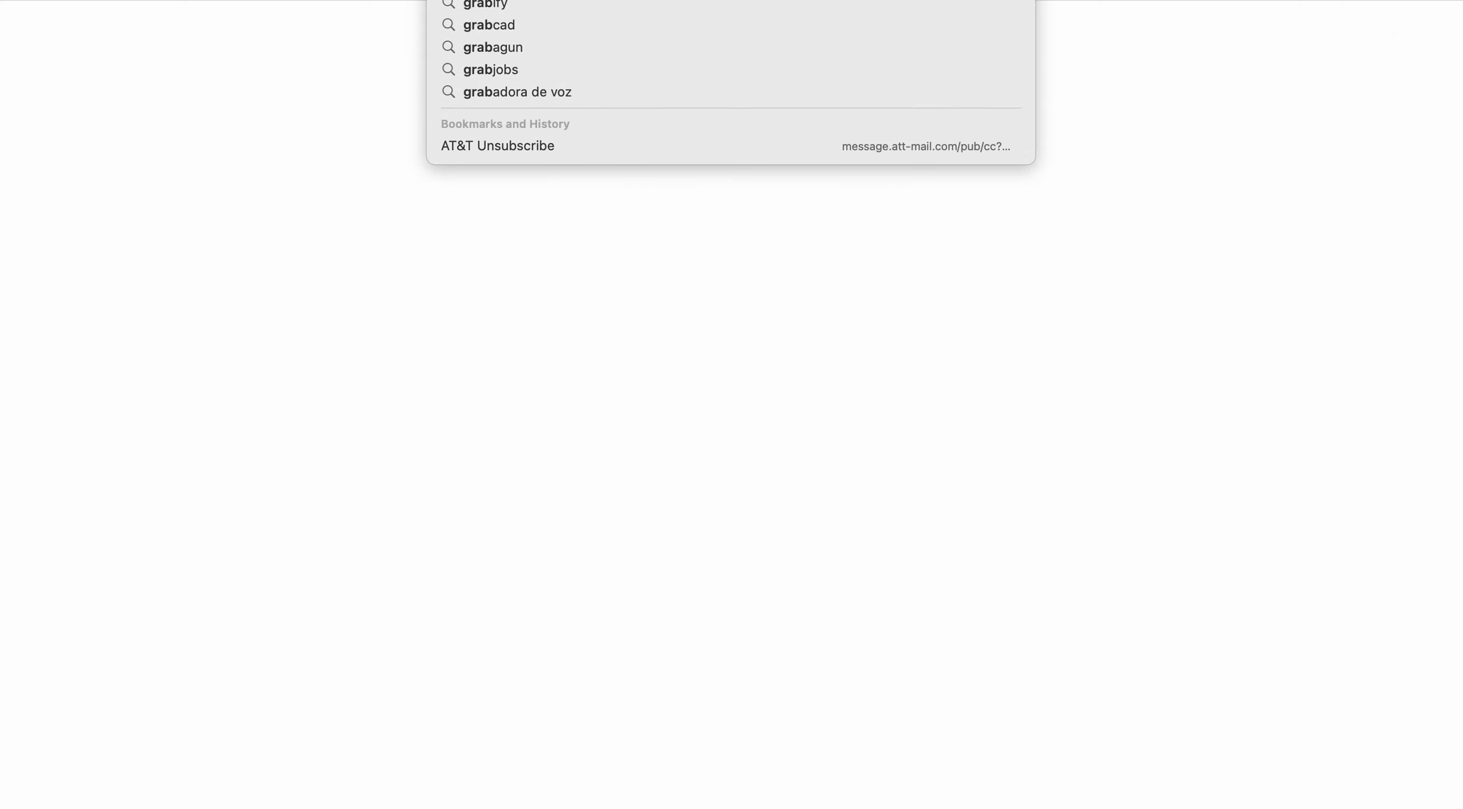
text(i)
key(BackSpace)
key(BackSpace)
text(vity forms)
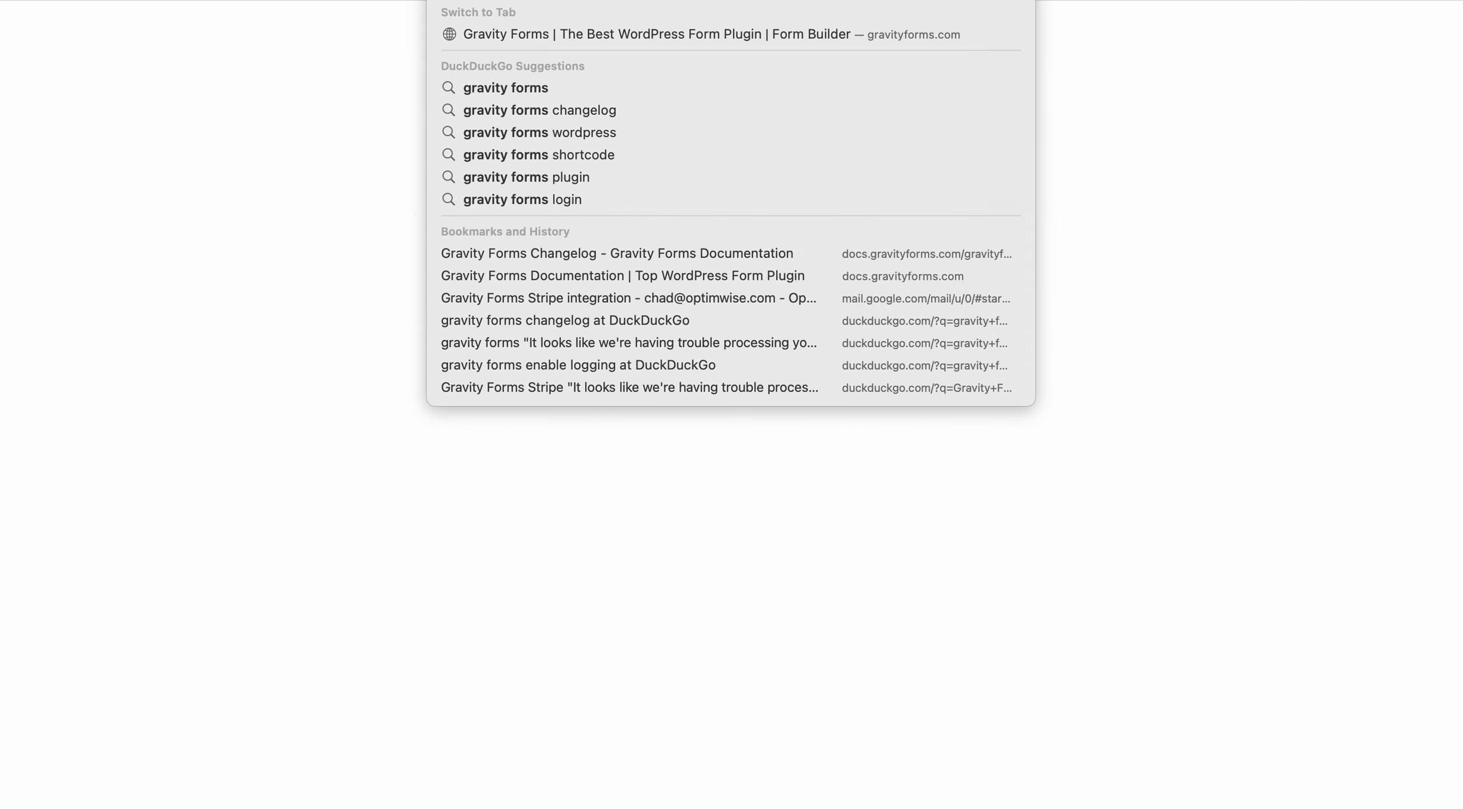
text( changel)
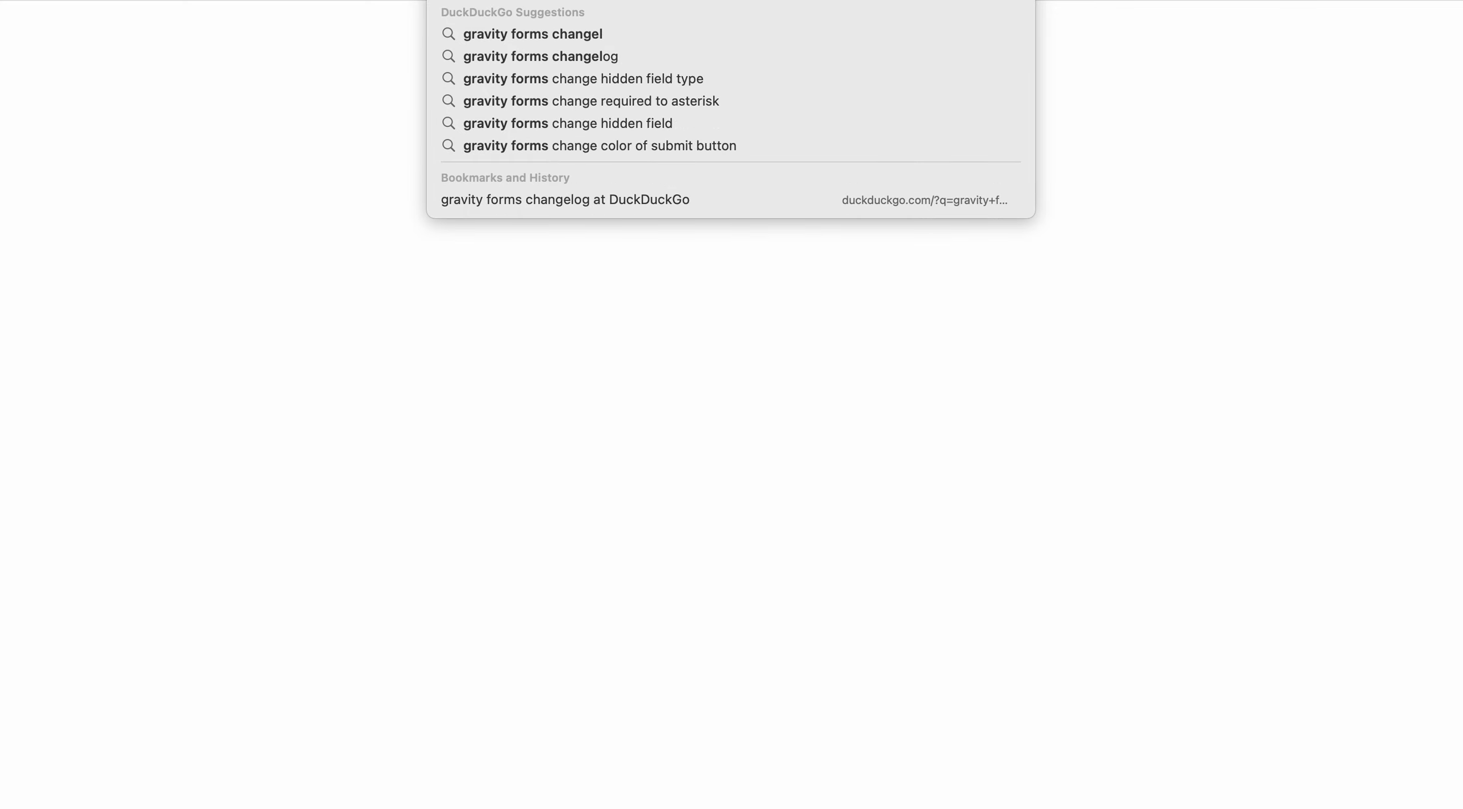
text(og)
click(823, 89)
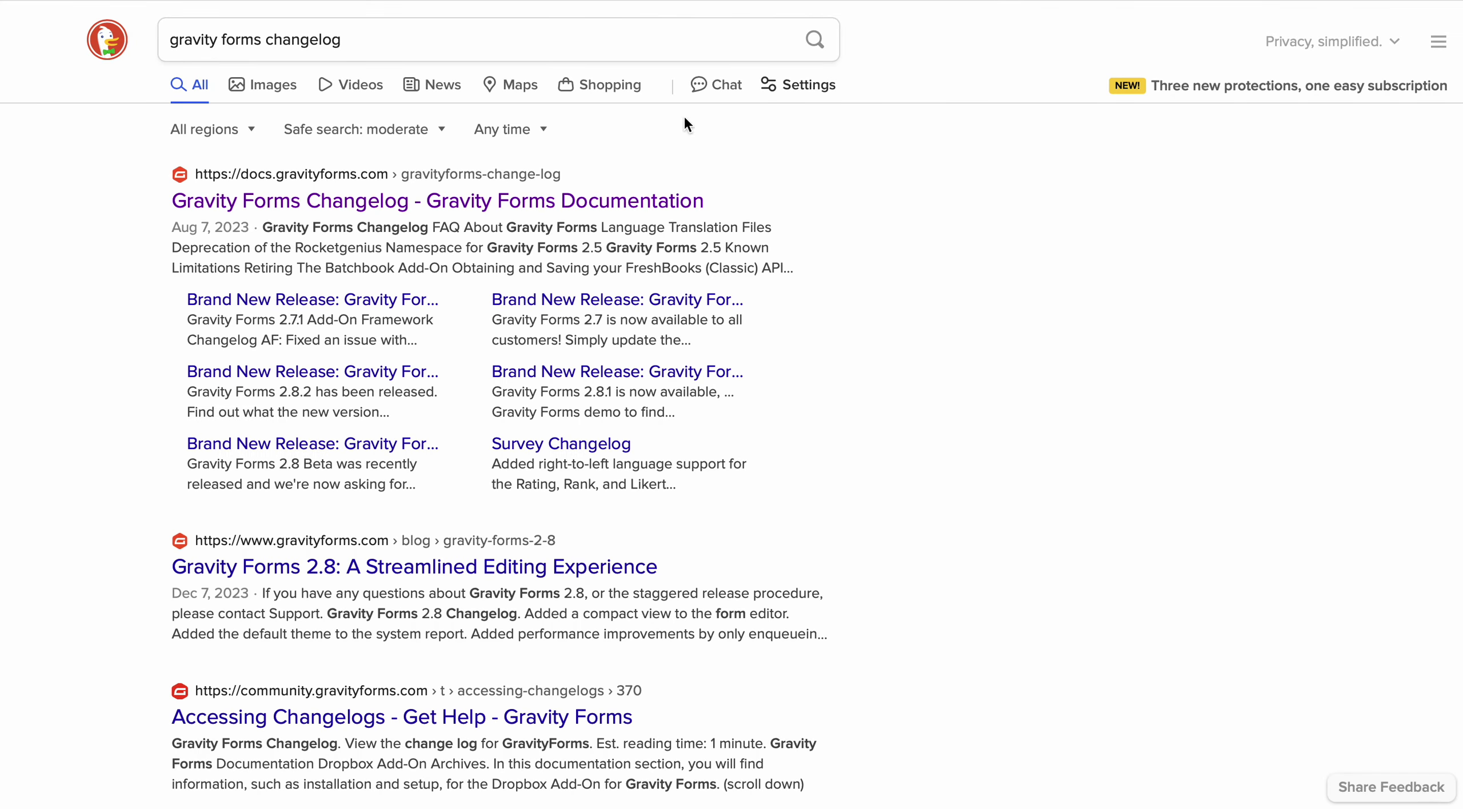
click(508, 209)
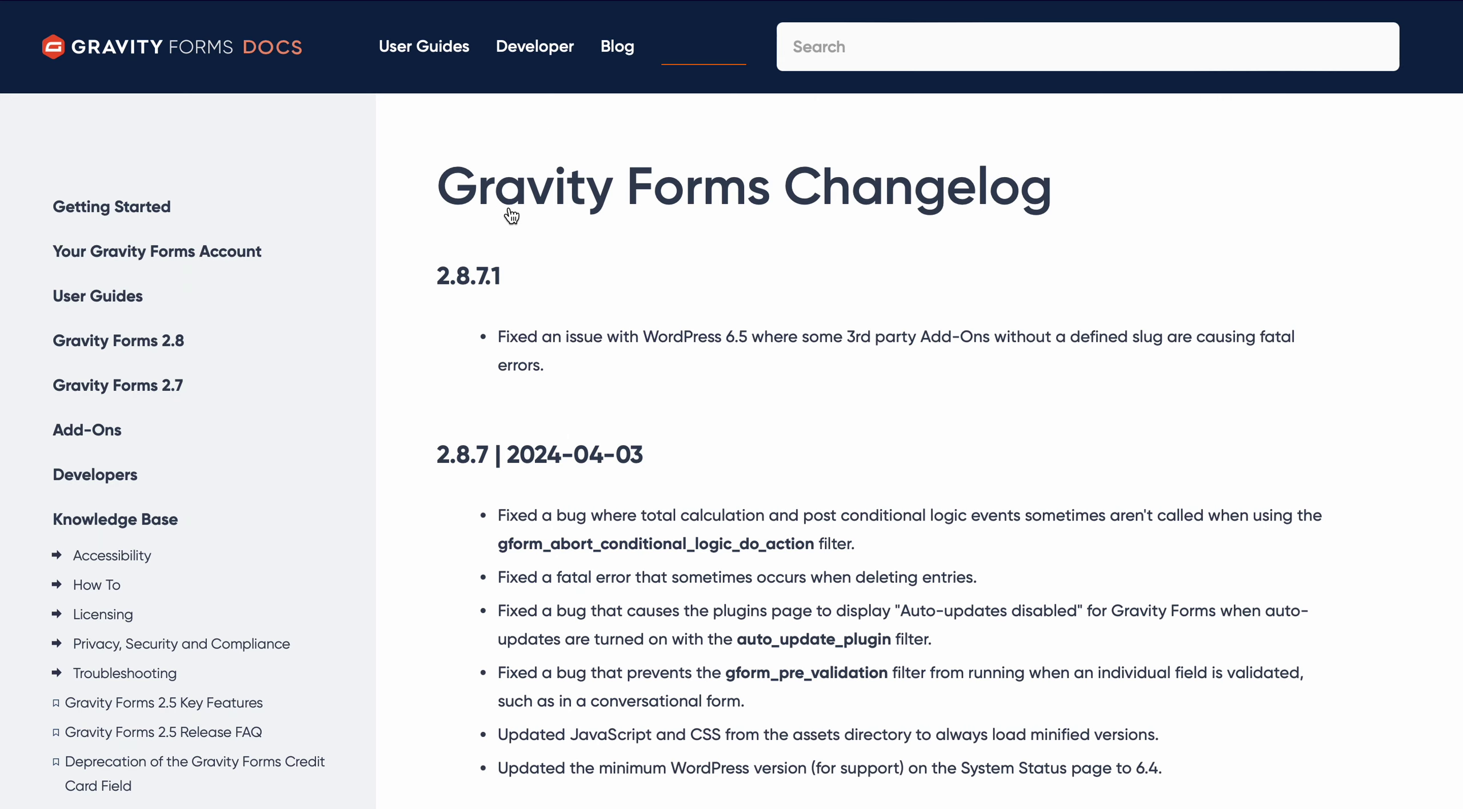
Check the version numbers and release dates of the newest entries in the Gravity Forms changelog
drag(440, 275, 529, 271)
click(540, 418)
click(595, 456)
double_click(595, 456)
click(582, 456)
scroll(667, 453, down, 2)
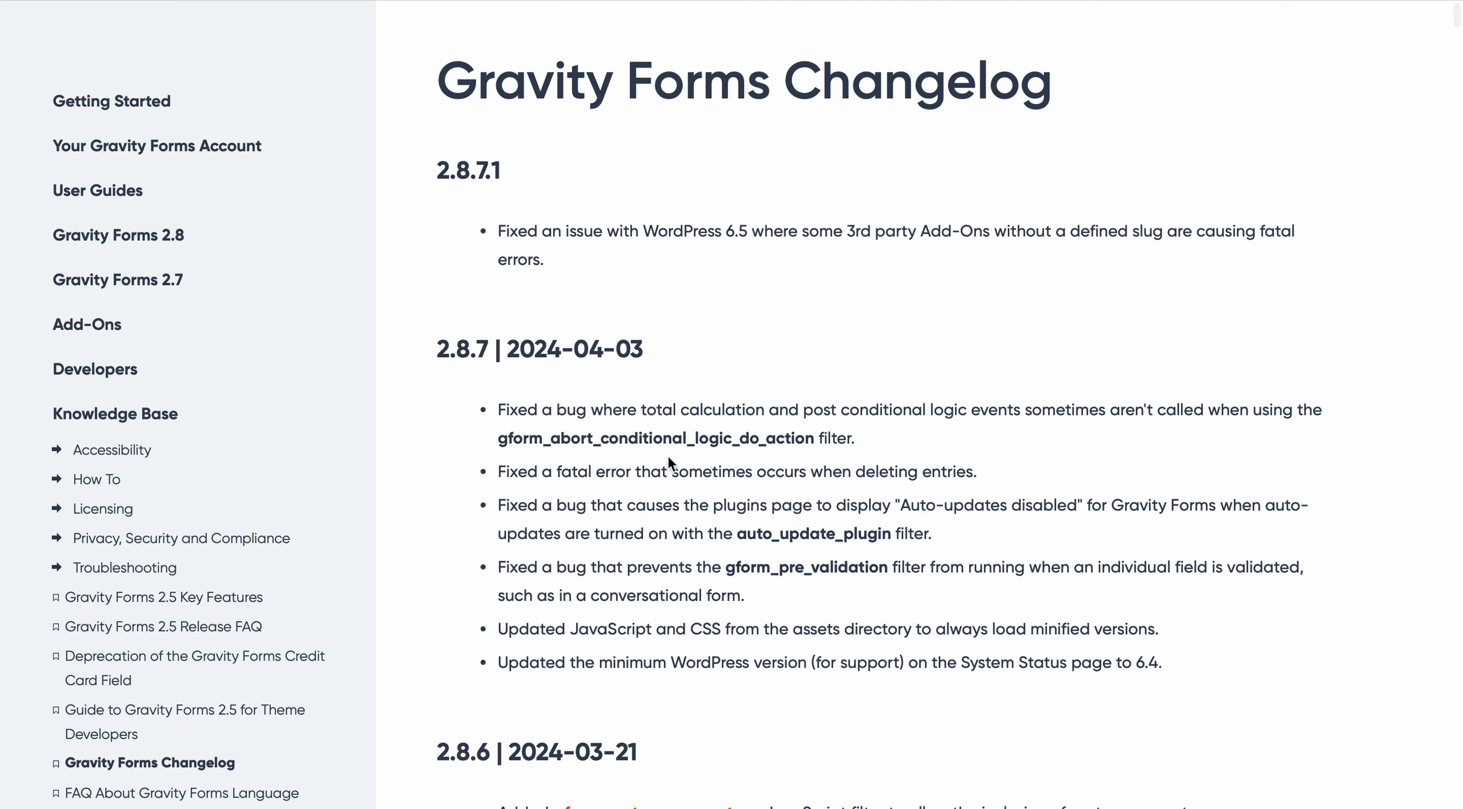
scroll(668, 453, up, 2)
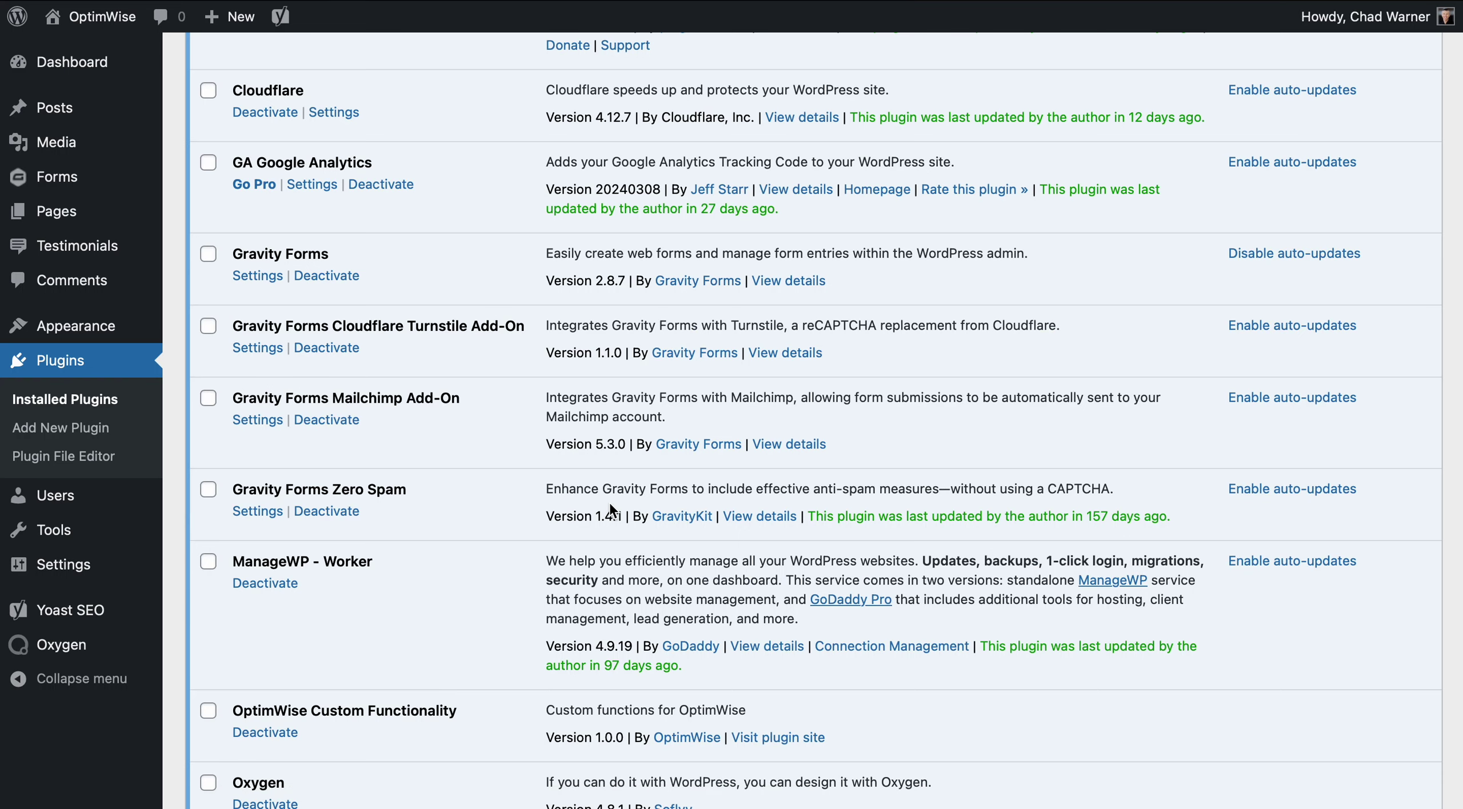
Return to the WordPress plugins list and review the last-updated notes of the plugins below Gravity Forms
scroll(737, 498, down, 4)
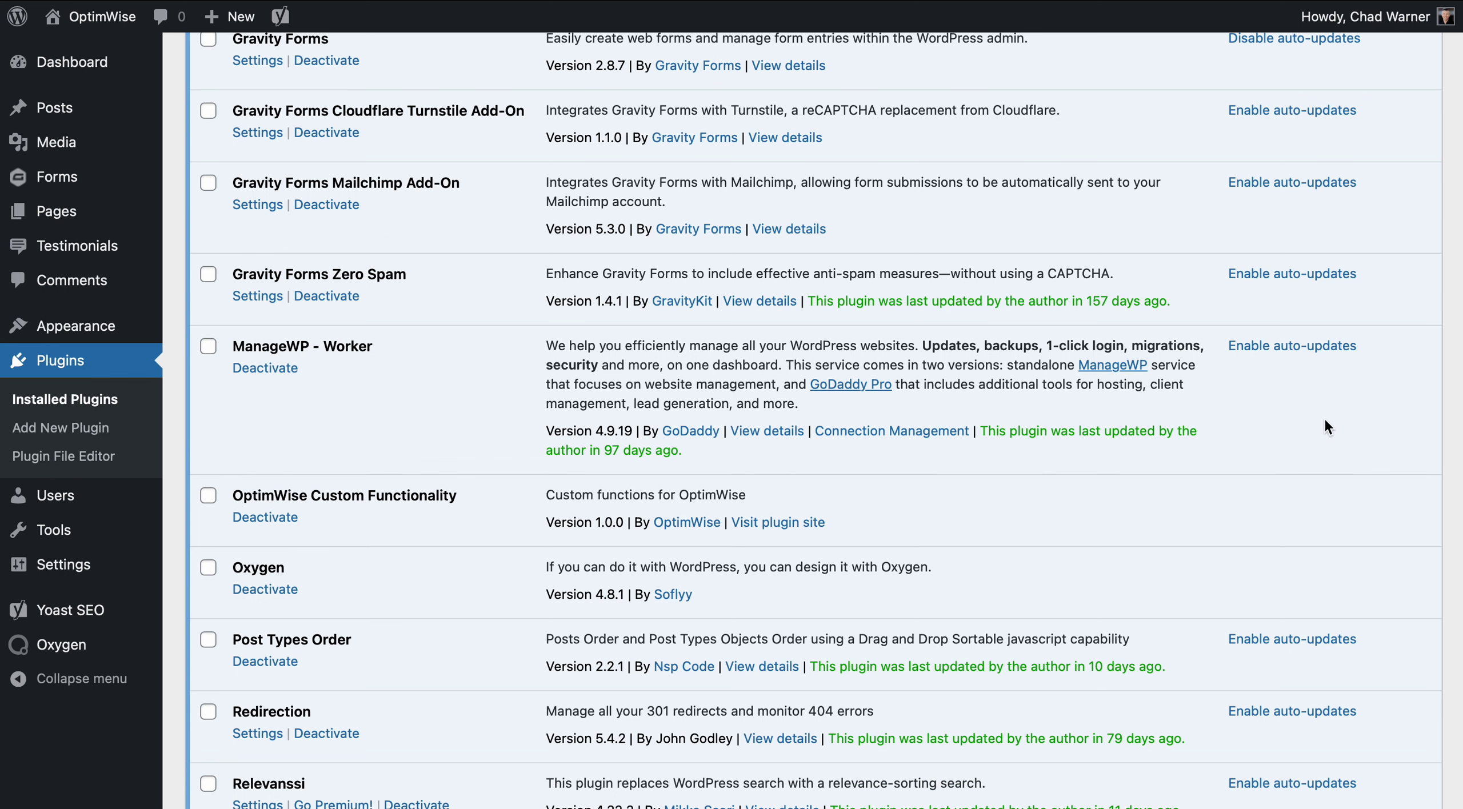
scroll(1324, 427, down, 4)
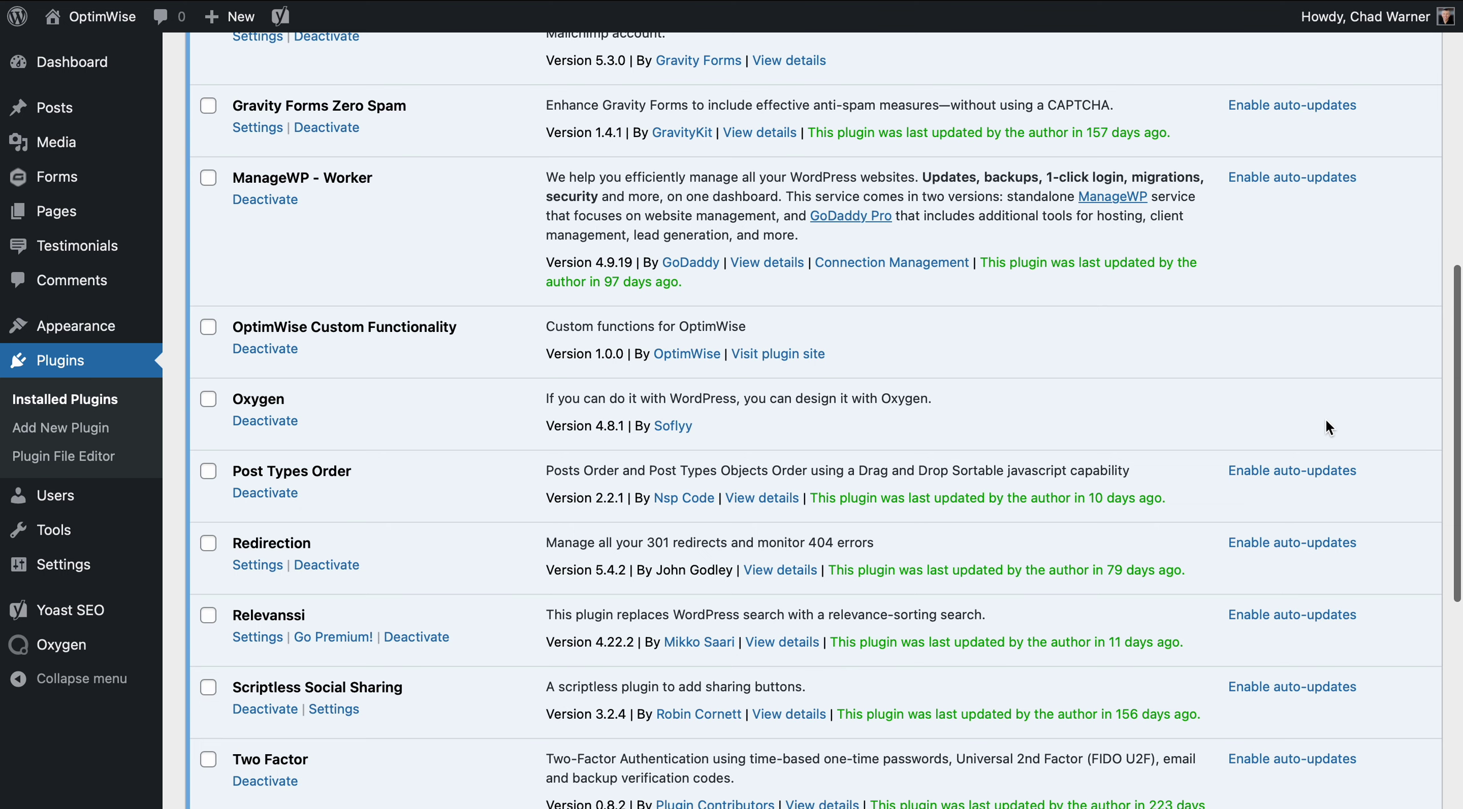
scroll(1324, 427, up, 15)
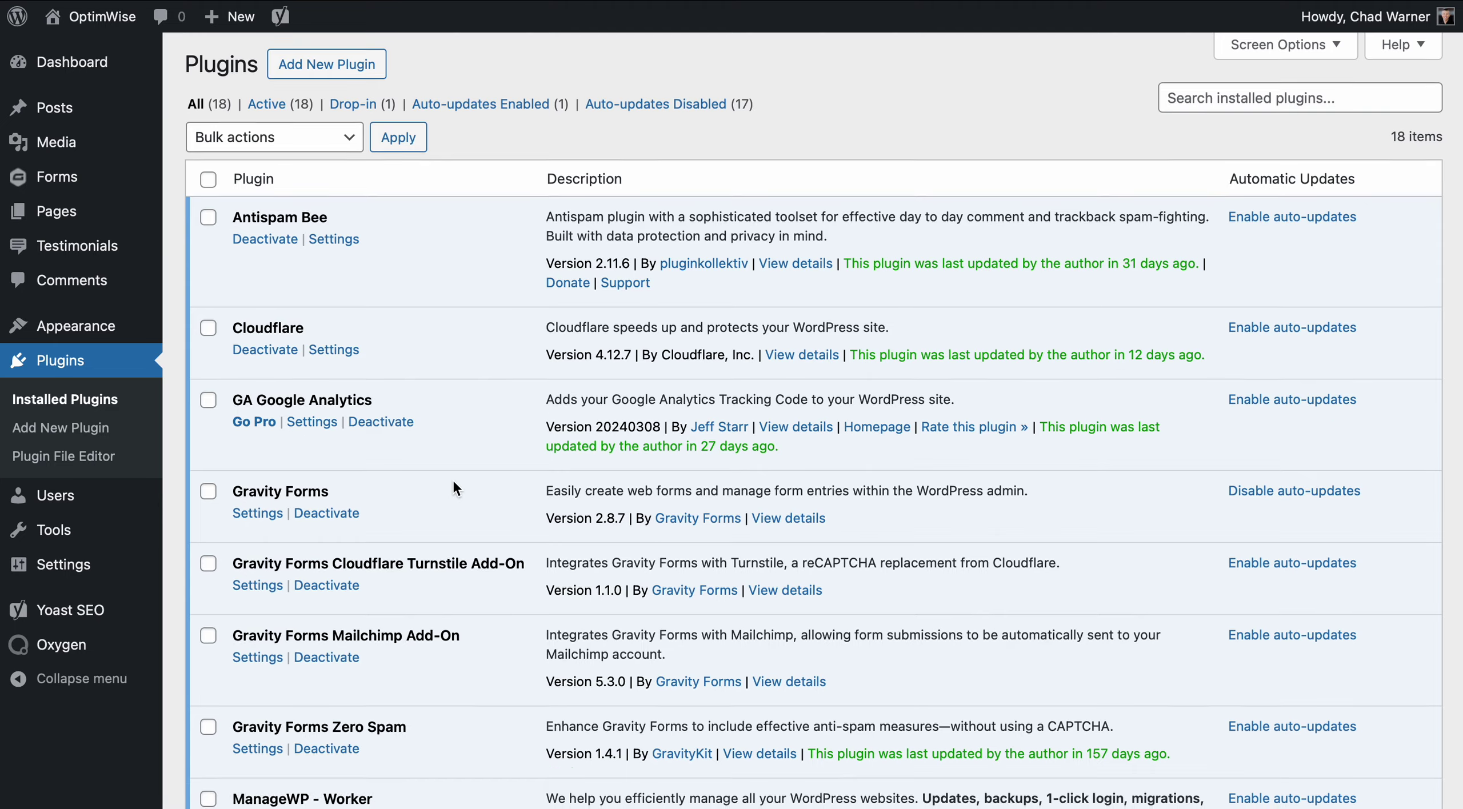
Deactivate the Vendi Abandoned Plugin Check plugin and delete it from the site
scroll(452, 477, down, 15)
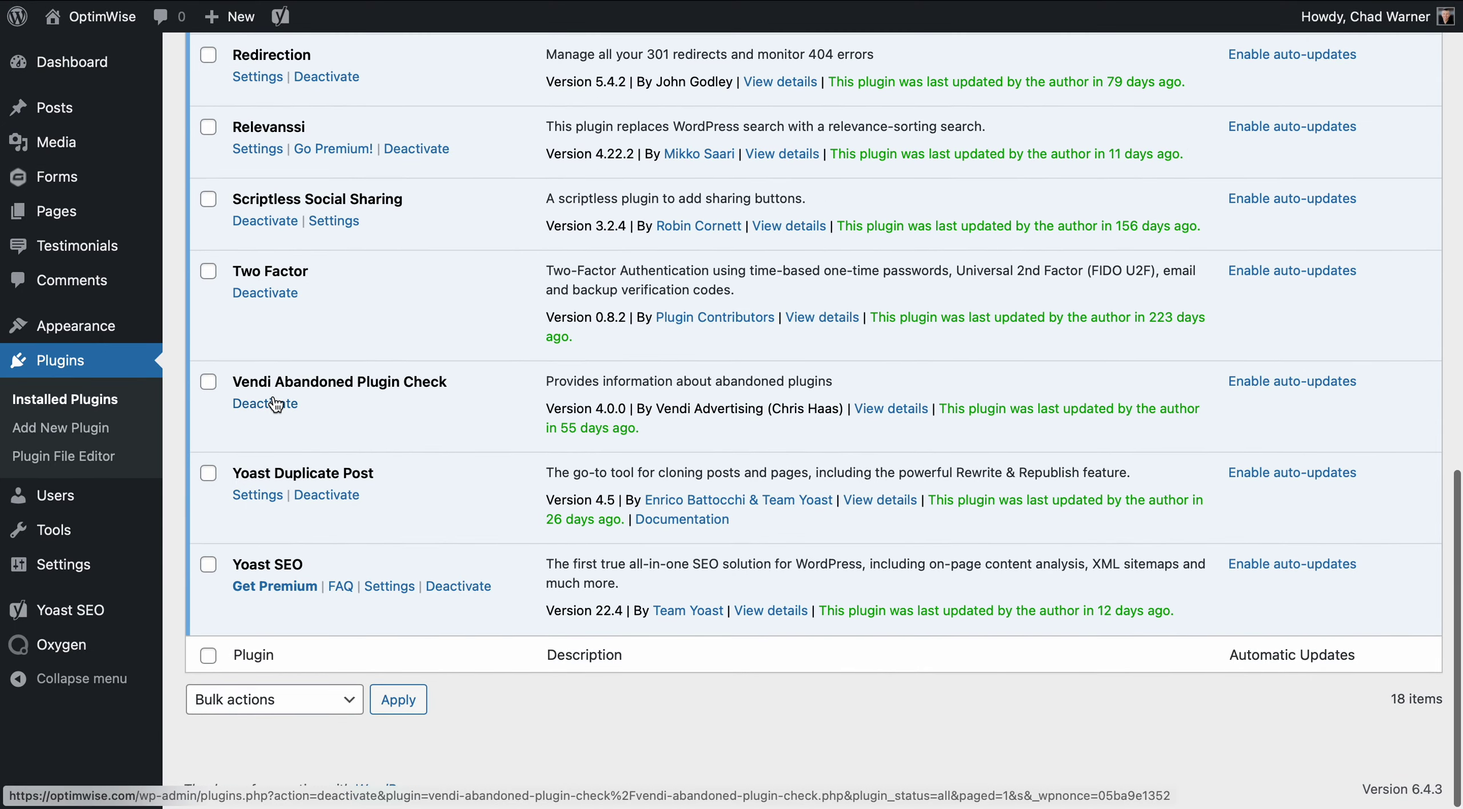
click(276, 404)
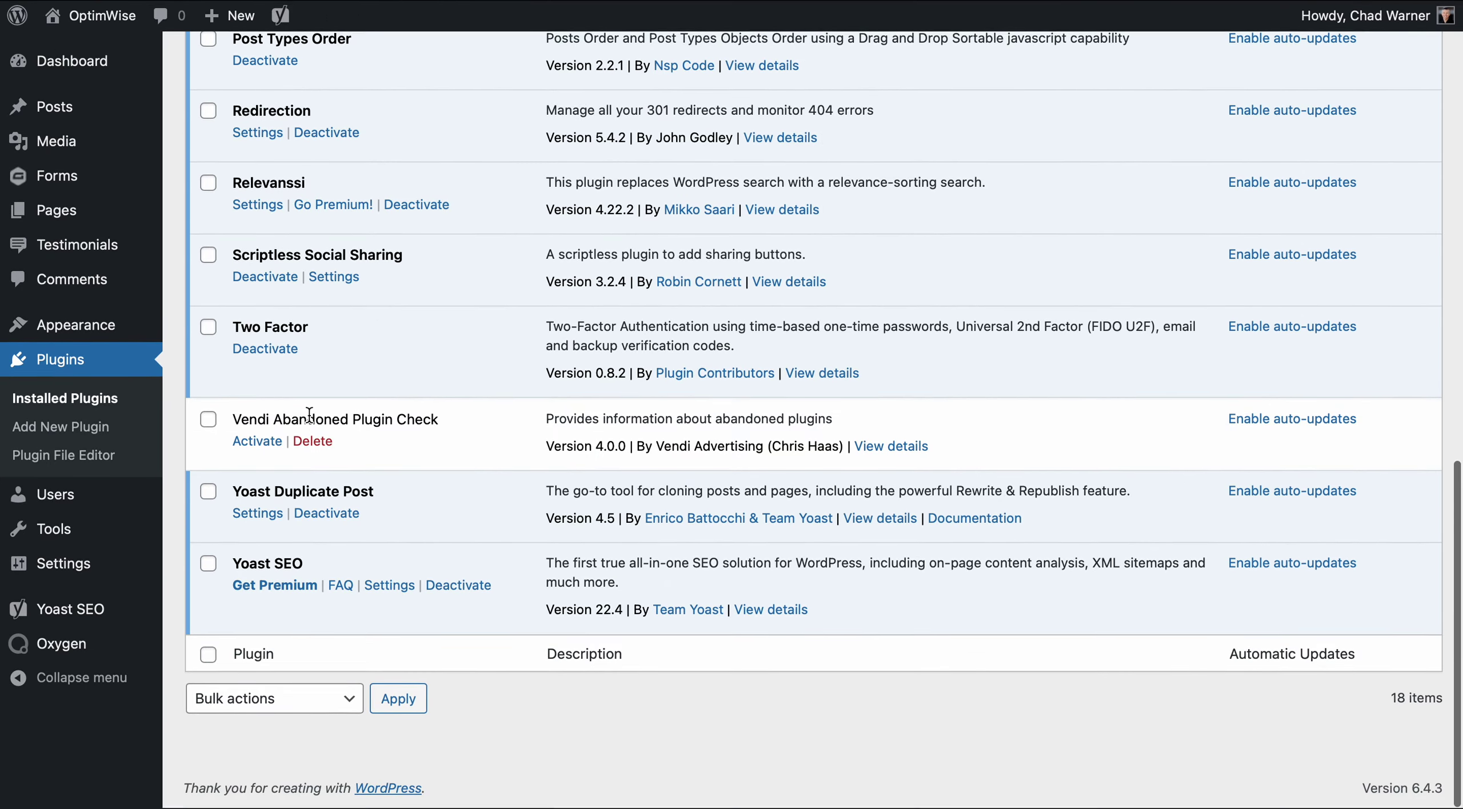
click(313, 441)
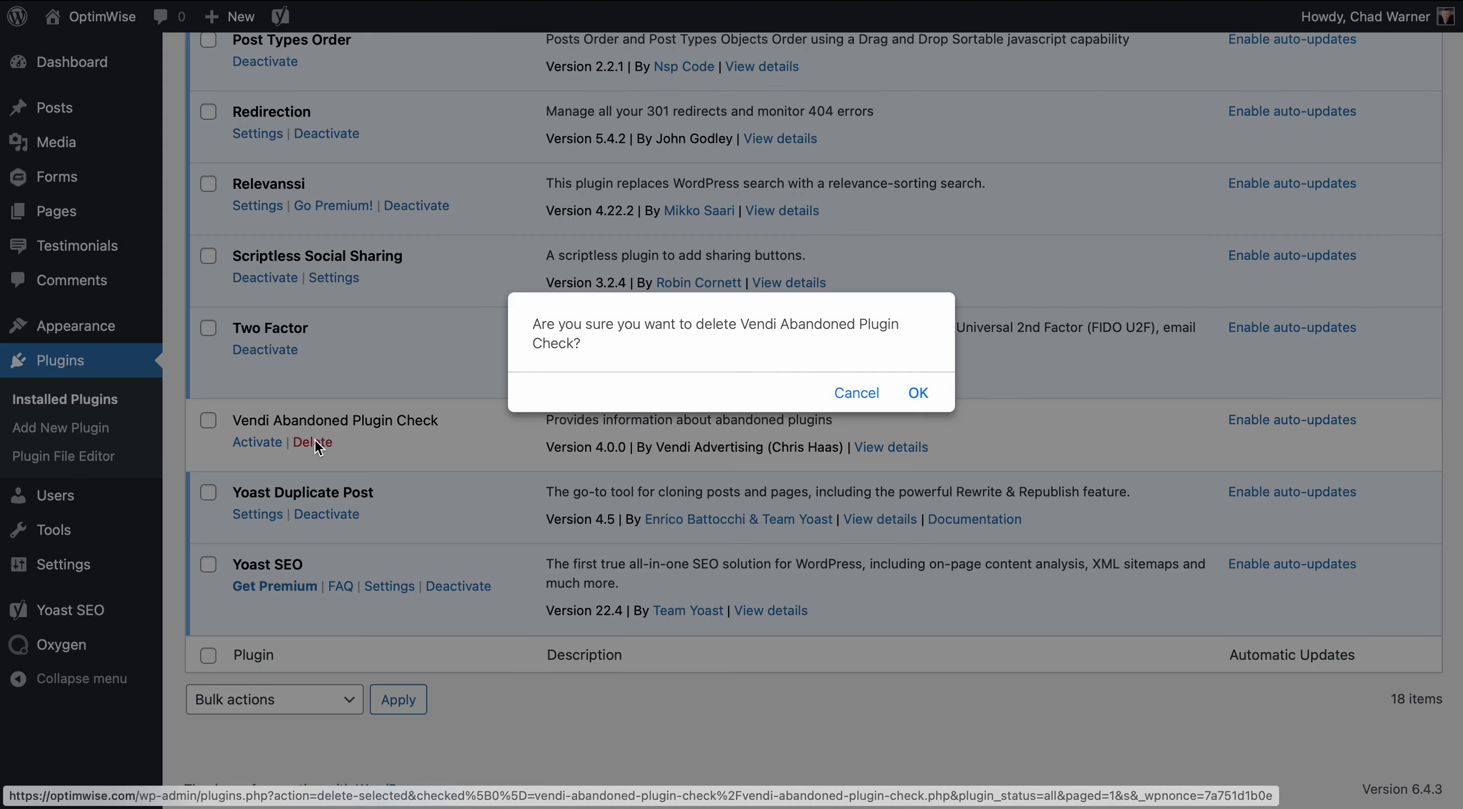
click(921, 394)
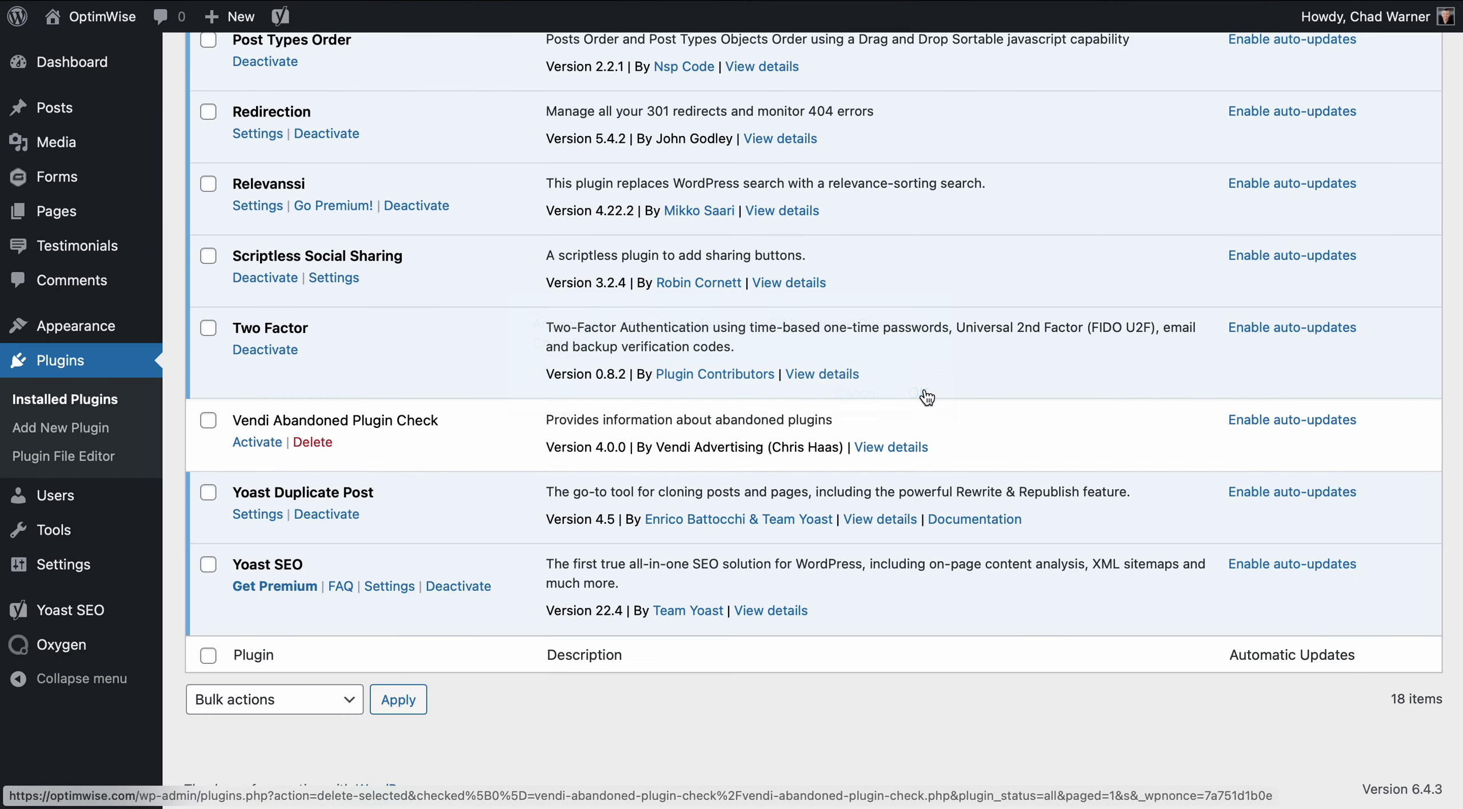